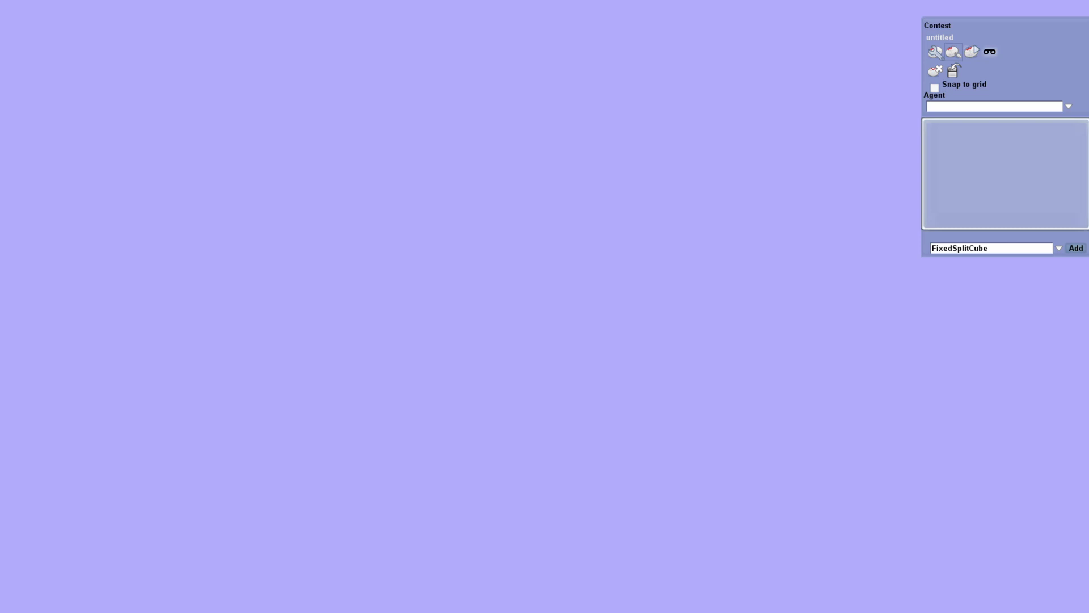
Choose PoloTable from the agent library and add it to the contest
scroll(1036, 148, "down", 1)
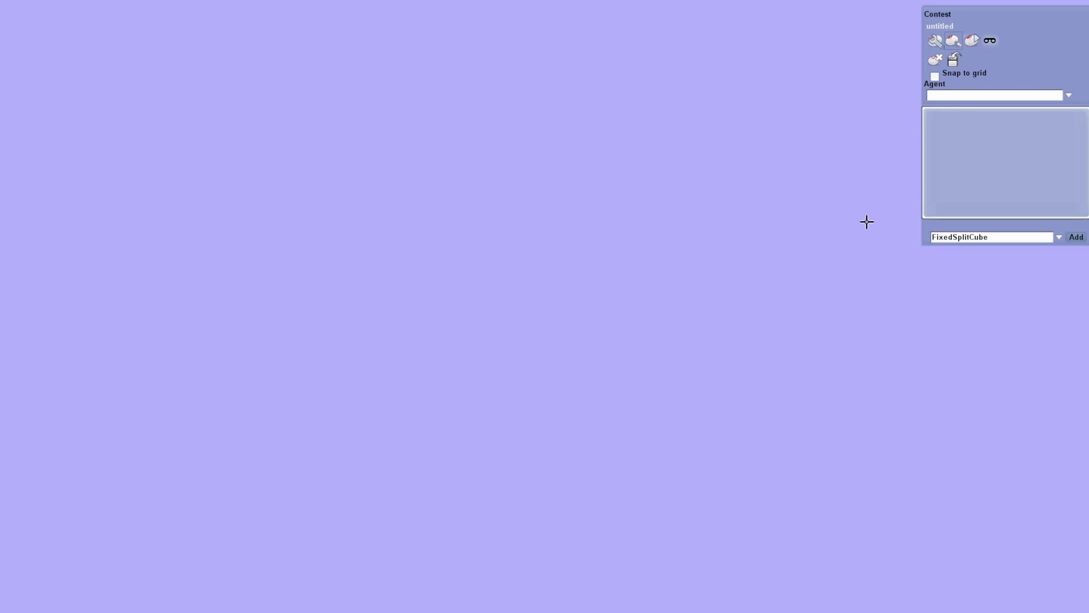
left_click(981, 237)
mouse_move(1064, 252)
left_mouse_down()
mouse_move(1059, 284)
mouse_move(1069, 240)
left_mouse_up()
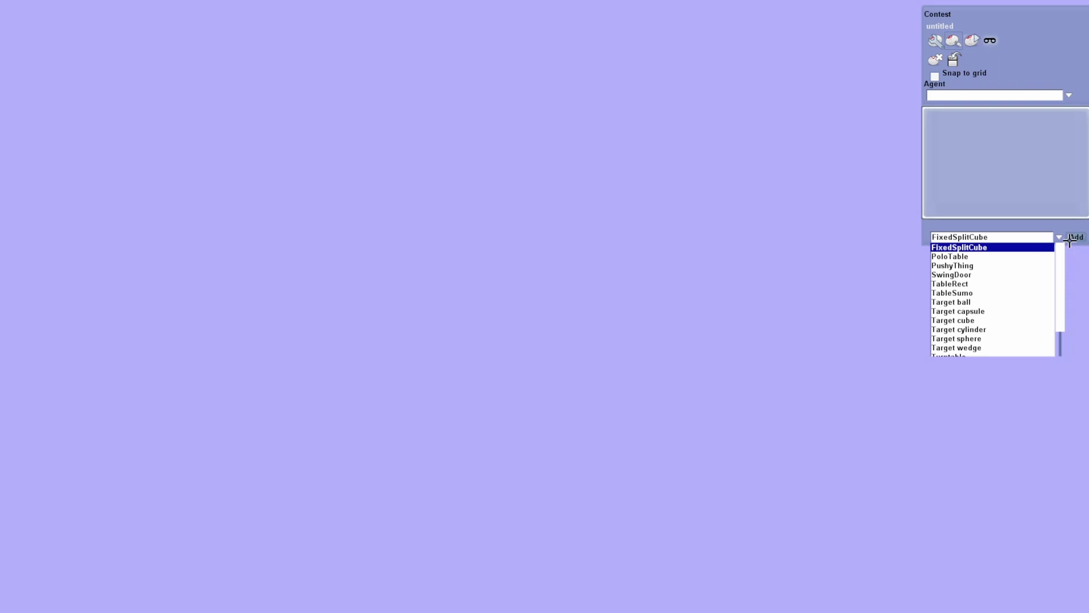
left_click(978, 257)
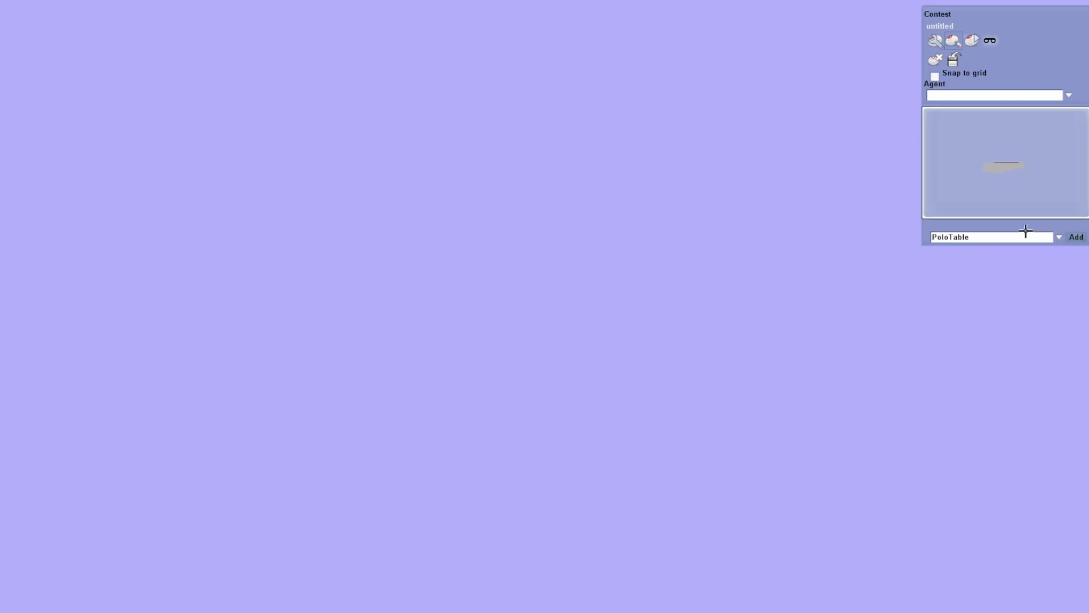
left_click(1077, 237)
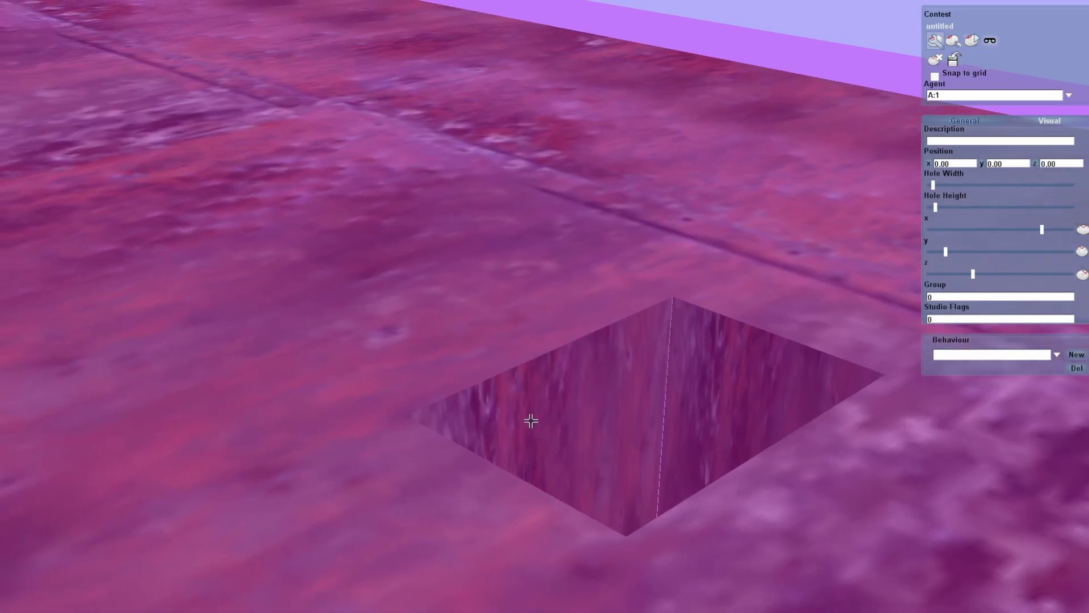
Reduce the polo table's hole width and hole height to their minimum, and deselect the table
middle_click_drag(531, 421, 574, 425)
scroll(539, 428, "down", 5)
left_click_drag(574, 426, 549, 389)
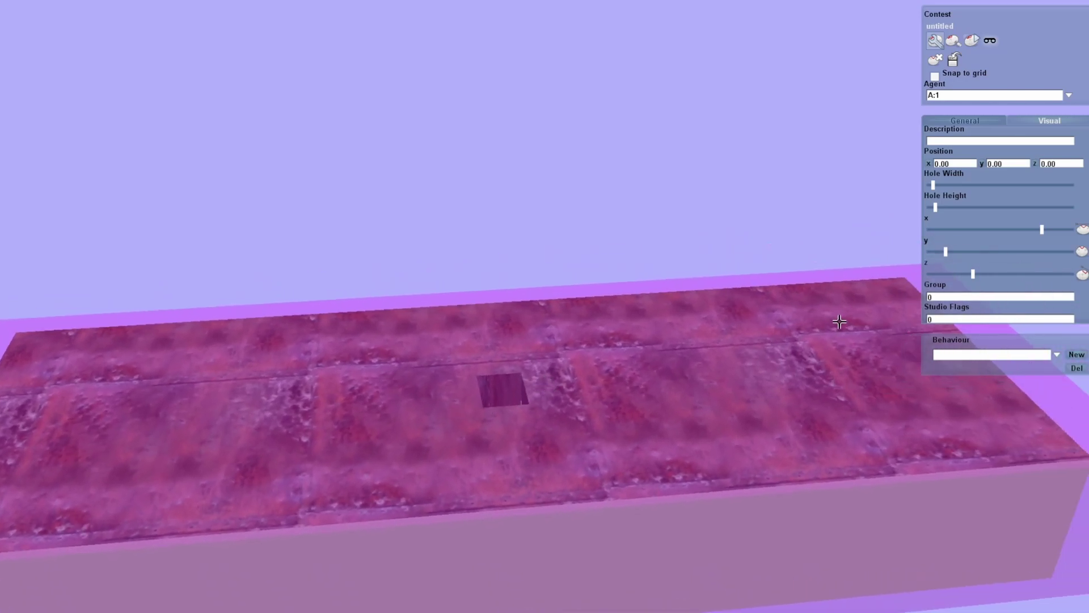
mouse_move(966, 184)
scroll(960, 183, "down", 5)
mouse_move(958, 205)
scroll(950, 200, "down", 5)
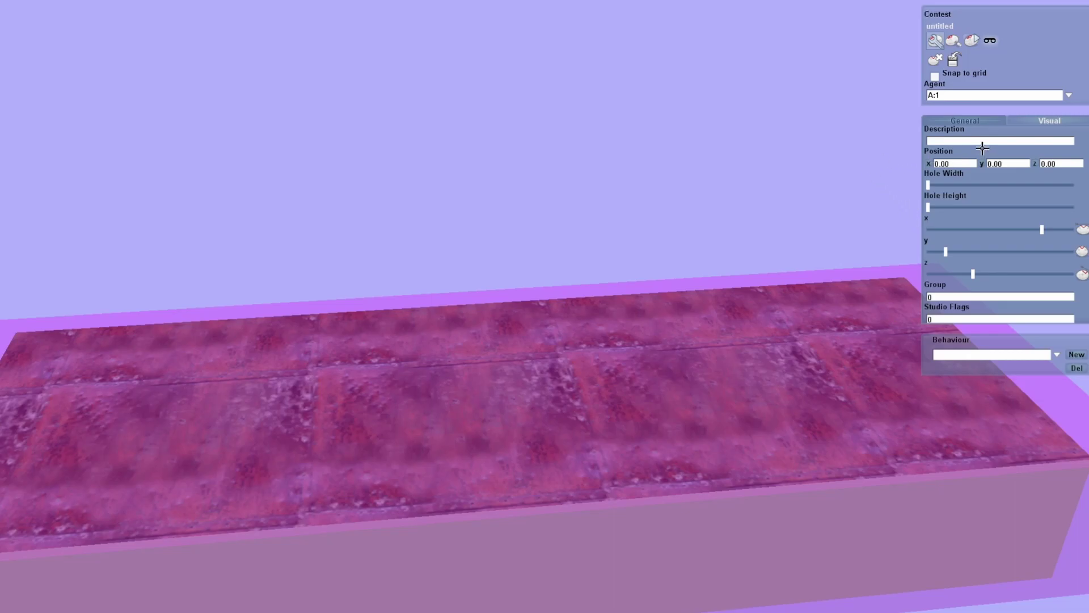
left_click(1023, 355)
left_click(1023, 355)
left_click(868, 113)
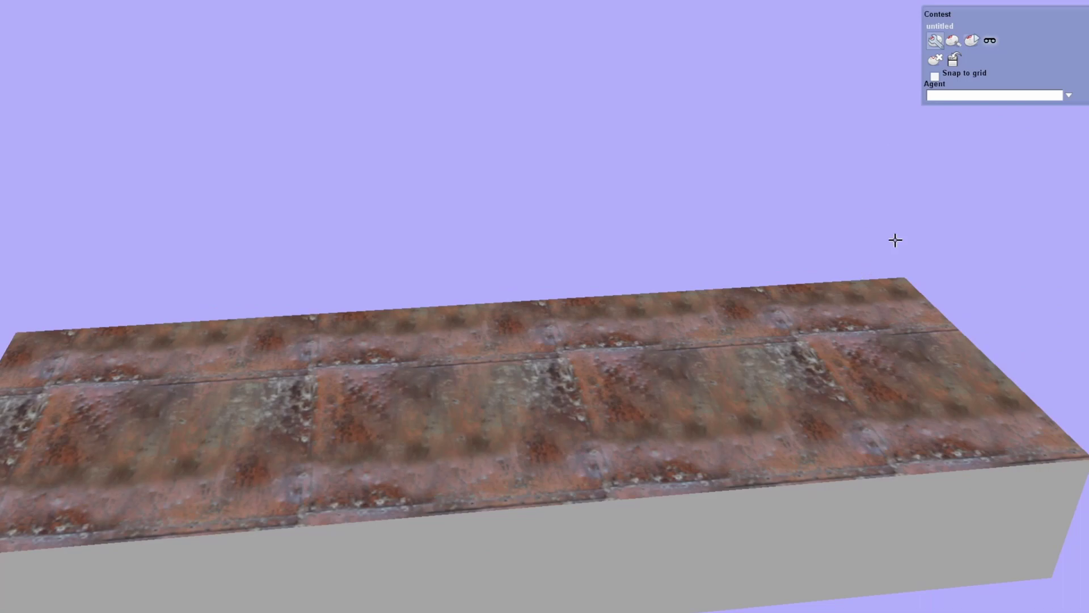
Choose Target cube from the agent library and add it to the contest
left_click(956, 40)
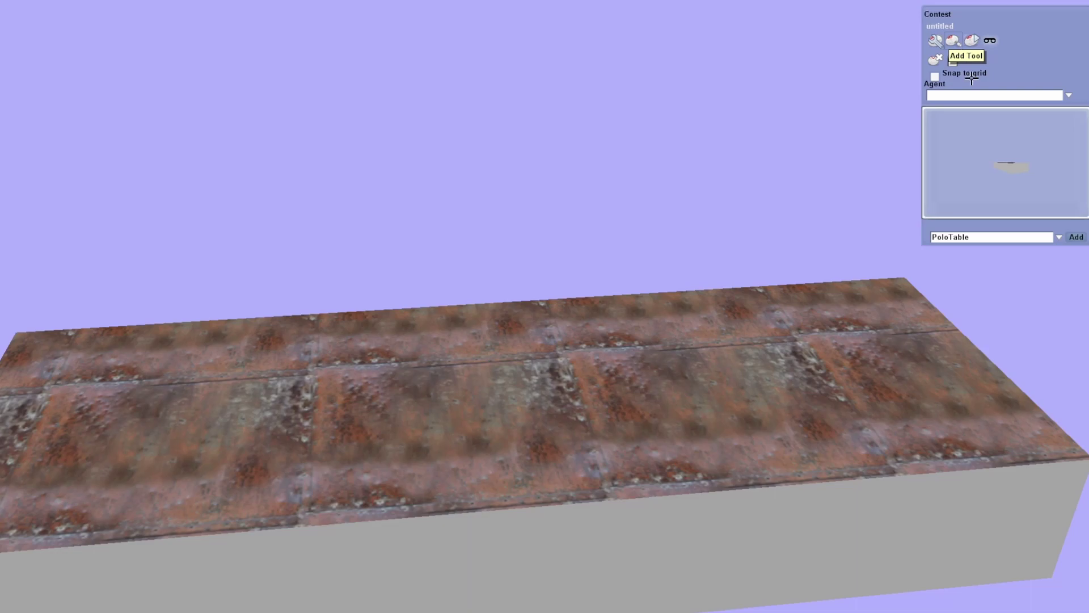
left_click(1041, 237)
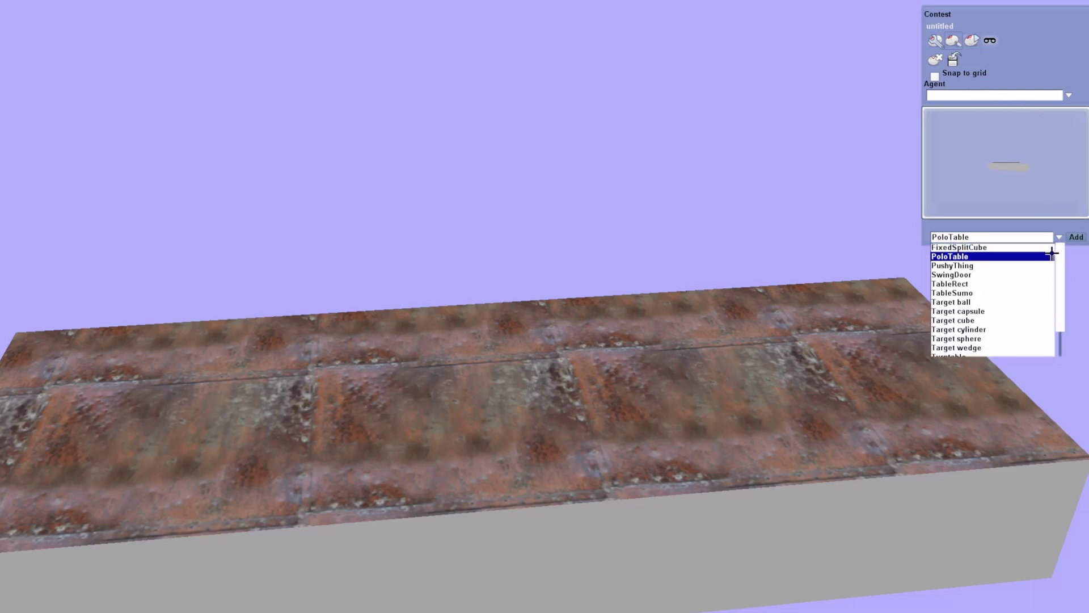
scroll(1059, 280, "down", 3)
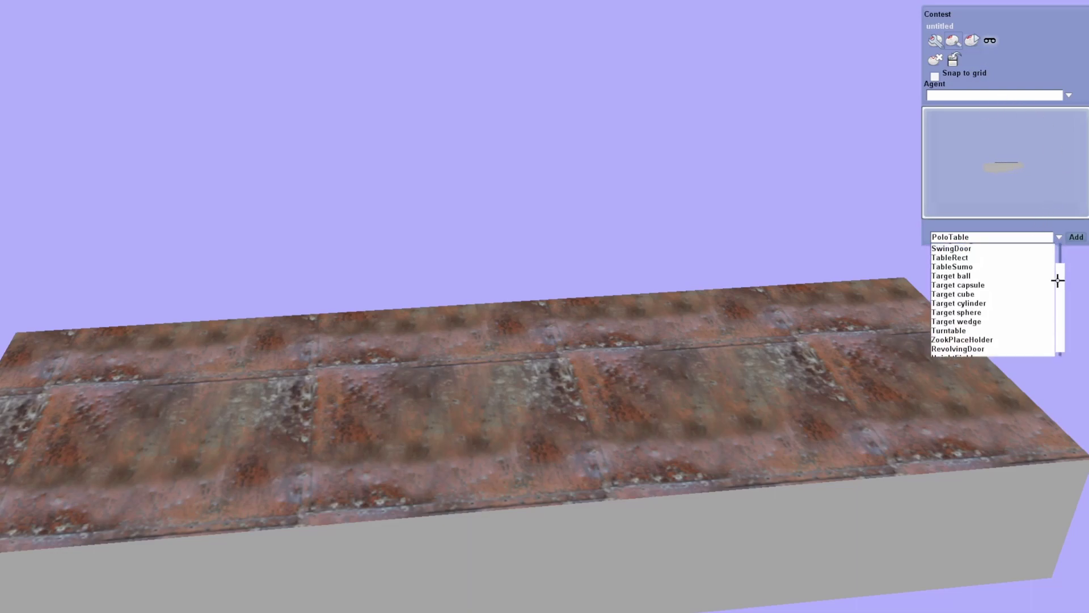
left_click(988, 293)
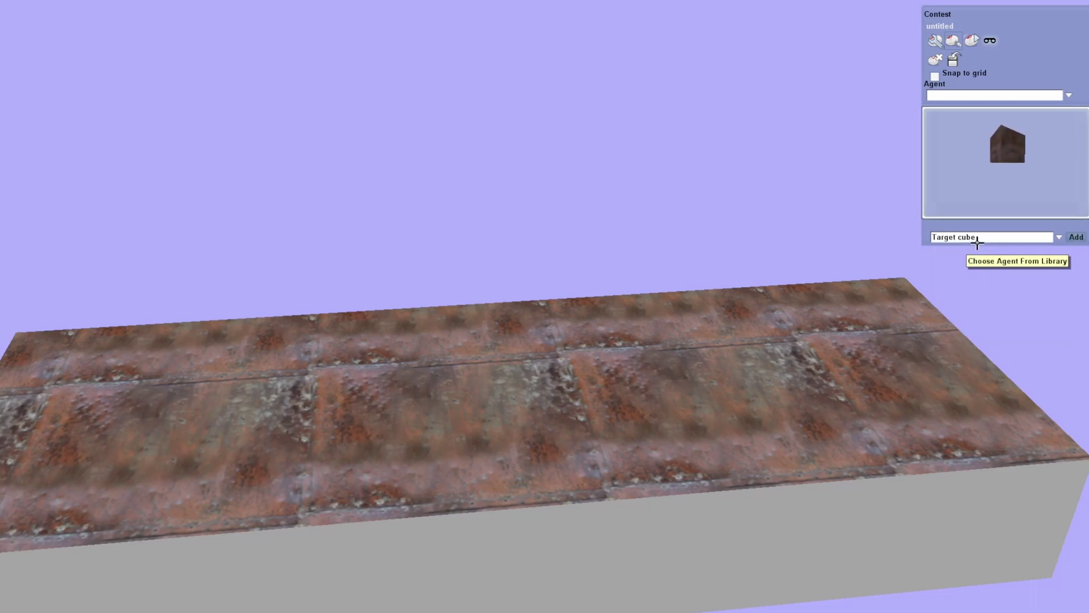
left_click(1076, 237)
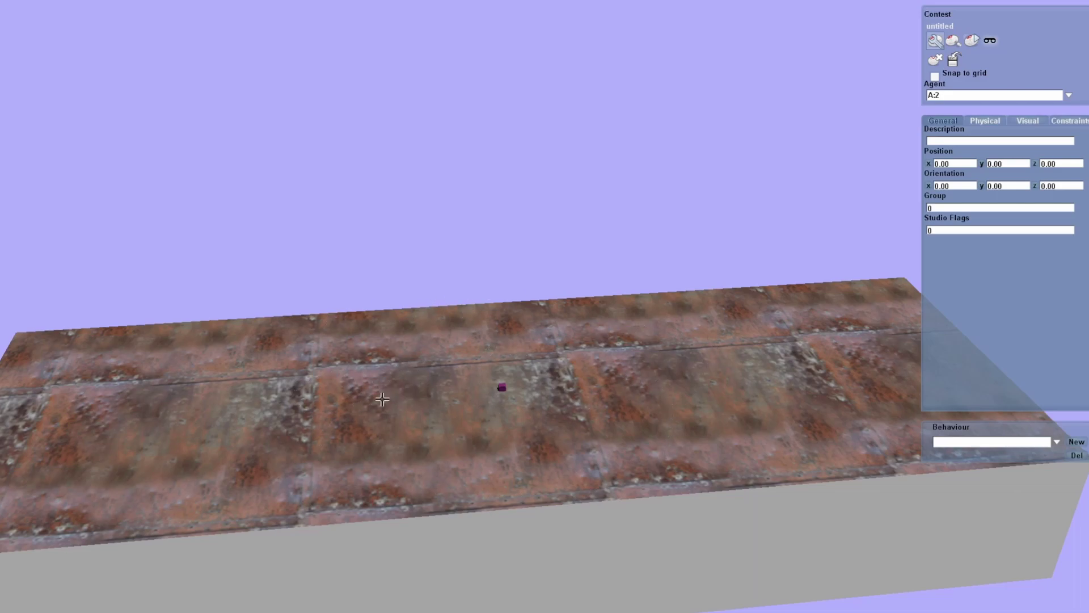
Move the cube towards the far right end of the table and set its position to x 260 and z 0
scroll(533, 163, "down", 2)
scroll(537, 170, "up", 6)
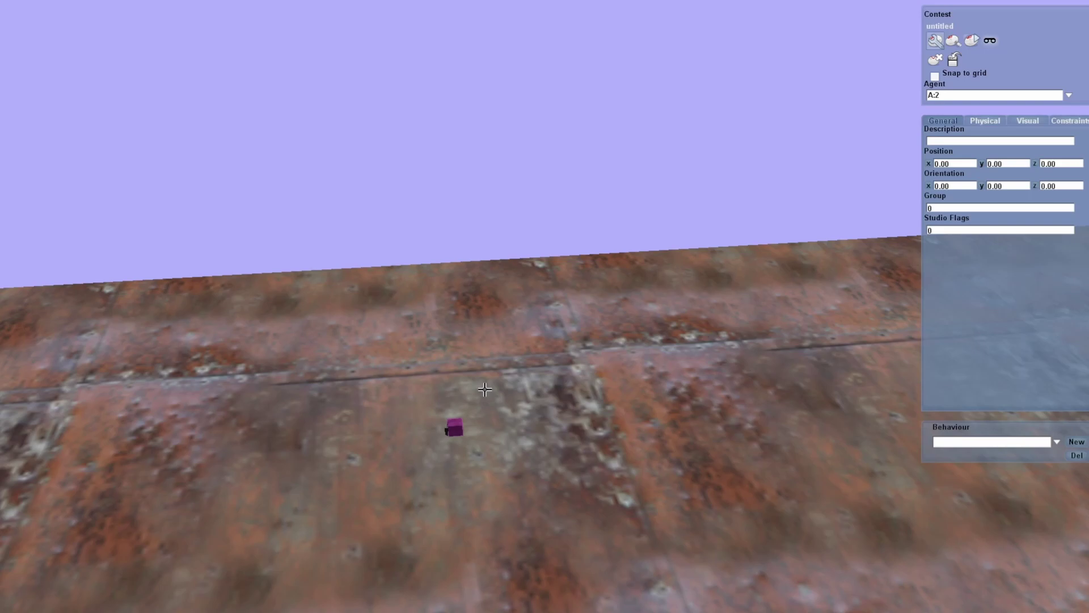
left_click_drag(454, 427, 872, 387)
middle_click_drag(872, 386, 552, 410)
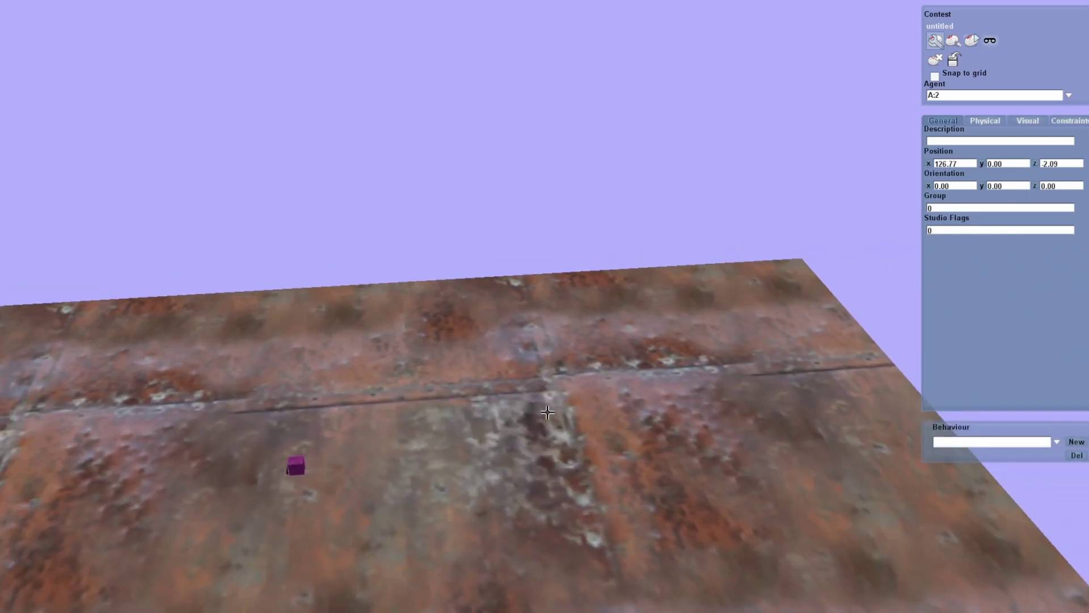
left_click_drag(293, 459, 805, 437)
left_click_drag(971, 164, 940, 171)
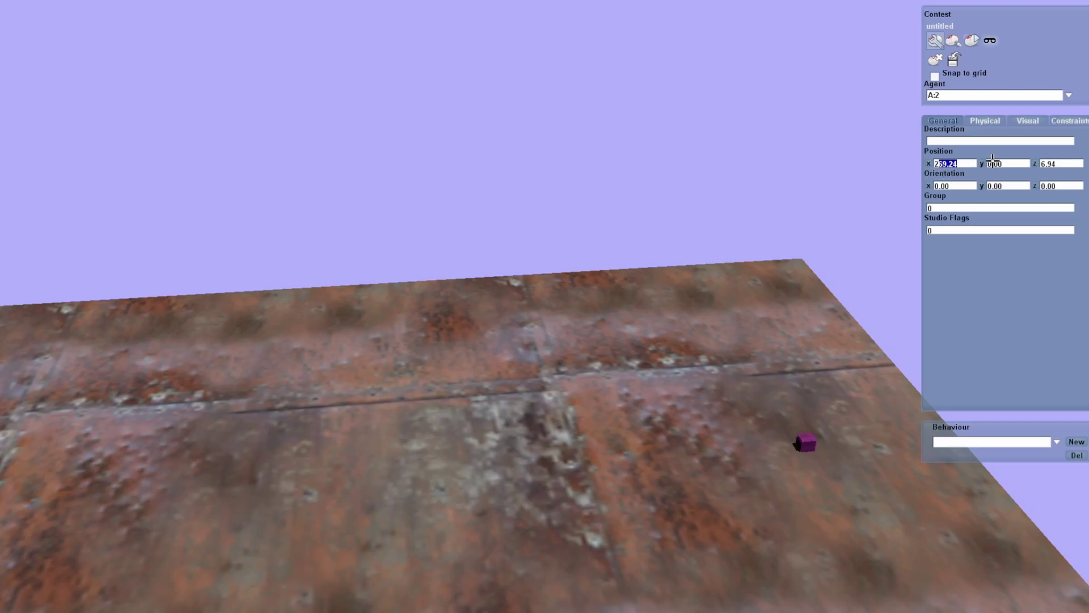
type("60")
key("Return")
left_click_drag(1067, 163, 1027, 162)
type("00")
key("Return")
Widen the cube slightly and lengthen it into a strip spanning the table from edge to edge
left_click(979, 122)
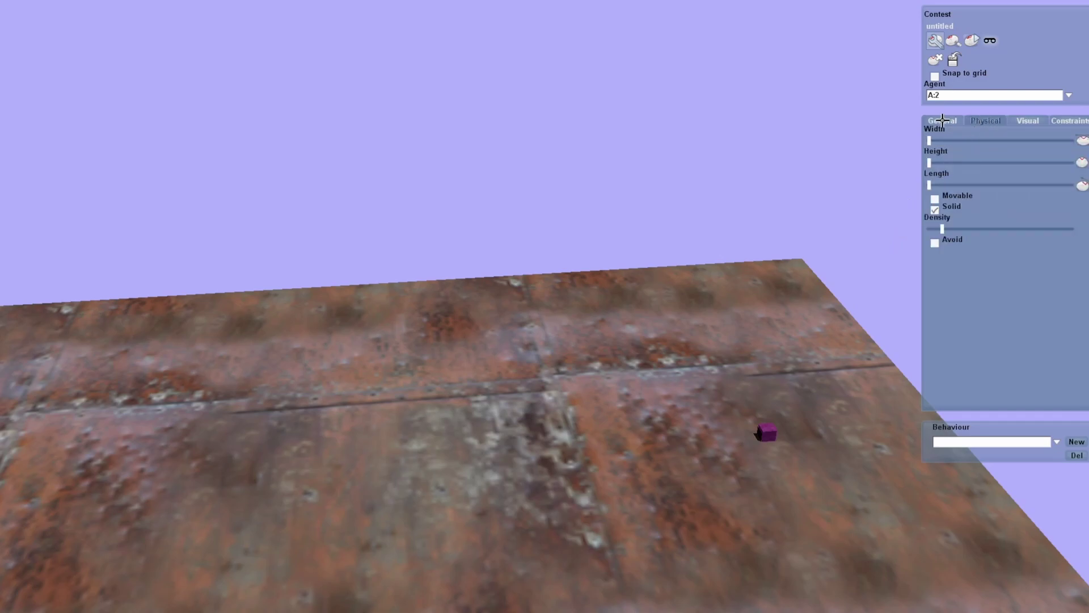
mouse_move(940, 142)
mouse_move(940, 143)
left_mouse_down()
mouse_move(956, 147)
mouse_move(938, 135)
left_mouse_up()
left_click_drag(942, 182, 995, 201)
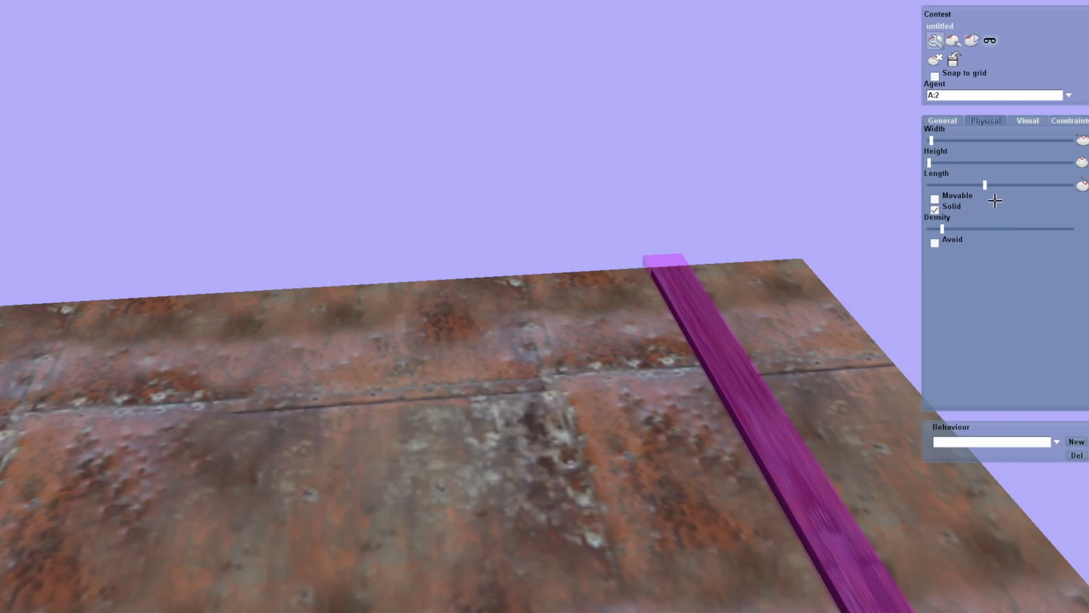
right_click_drag(829, 278, 824, 266)
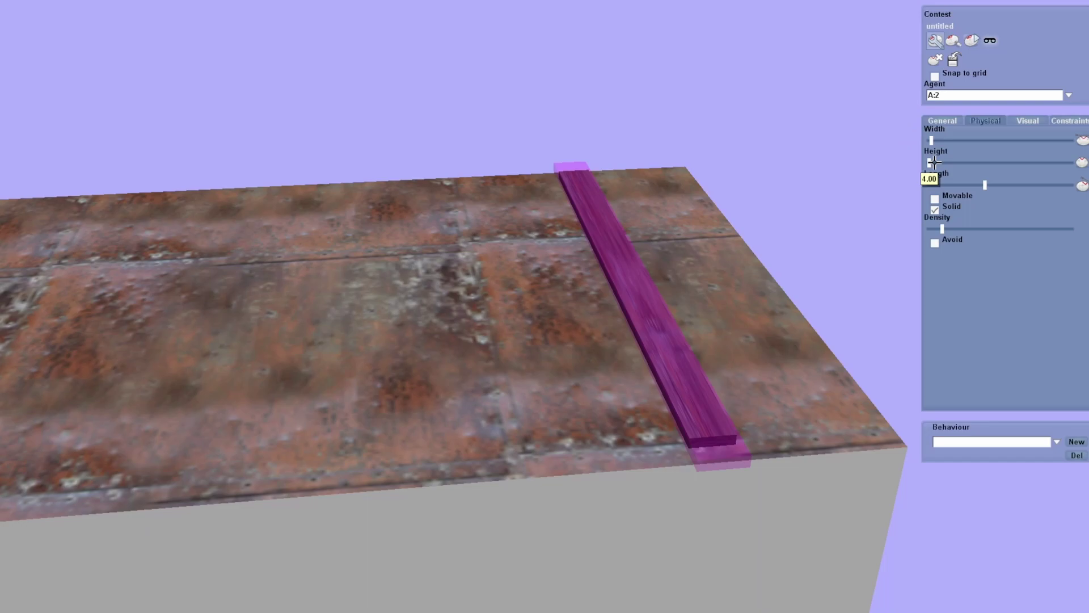
Flatten the strip by reducing its height to 2 and finally to 1
double_click(933, 162)
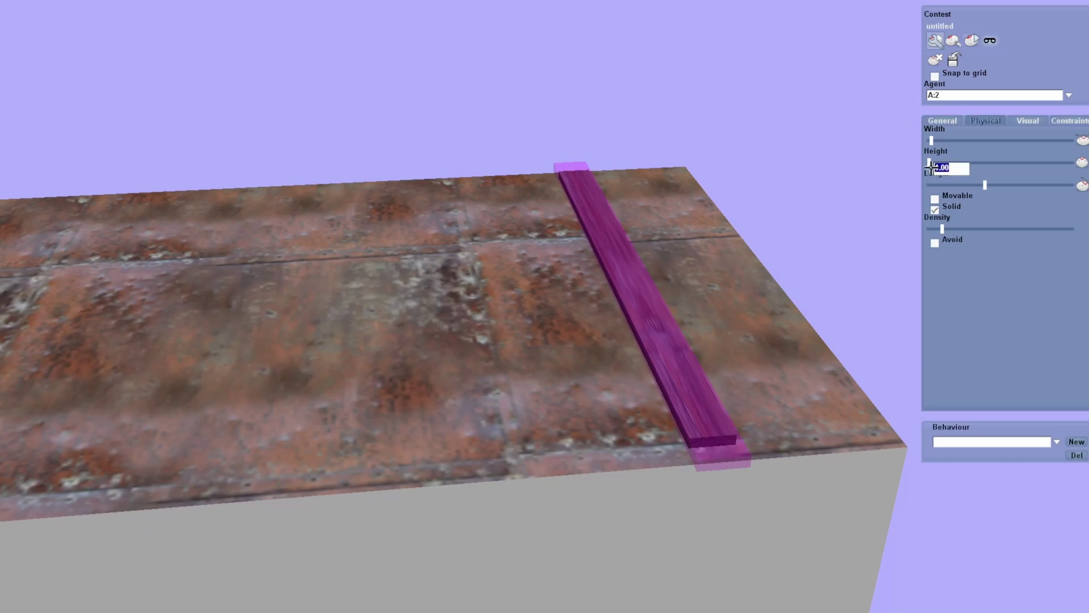
type("2")
key("Return")
double_click(934, 163)
type("1")
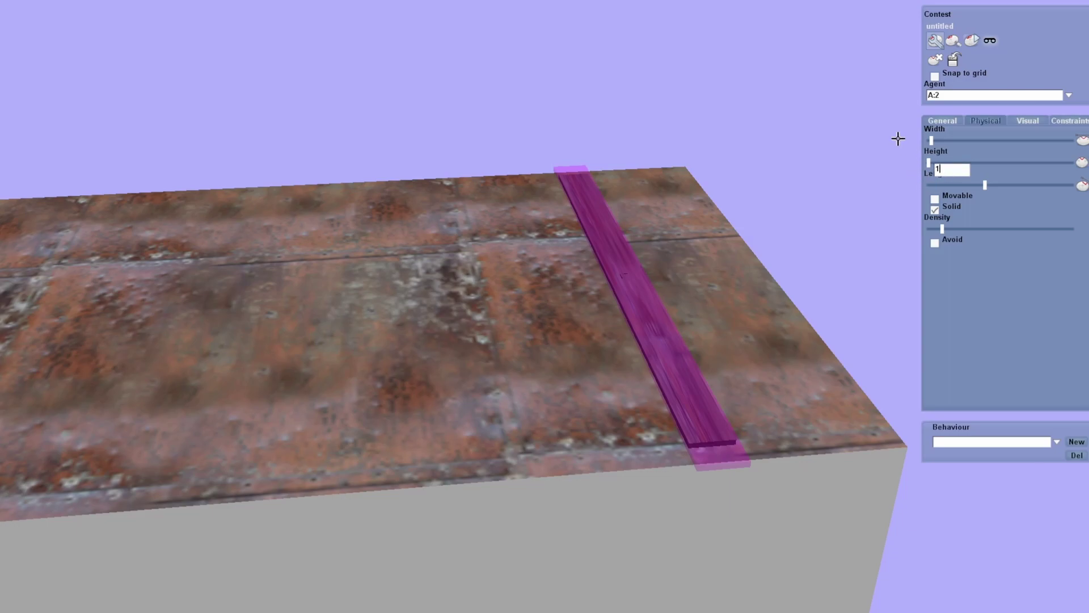
key("Return")
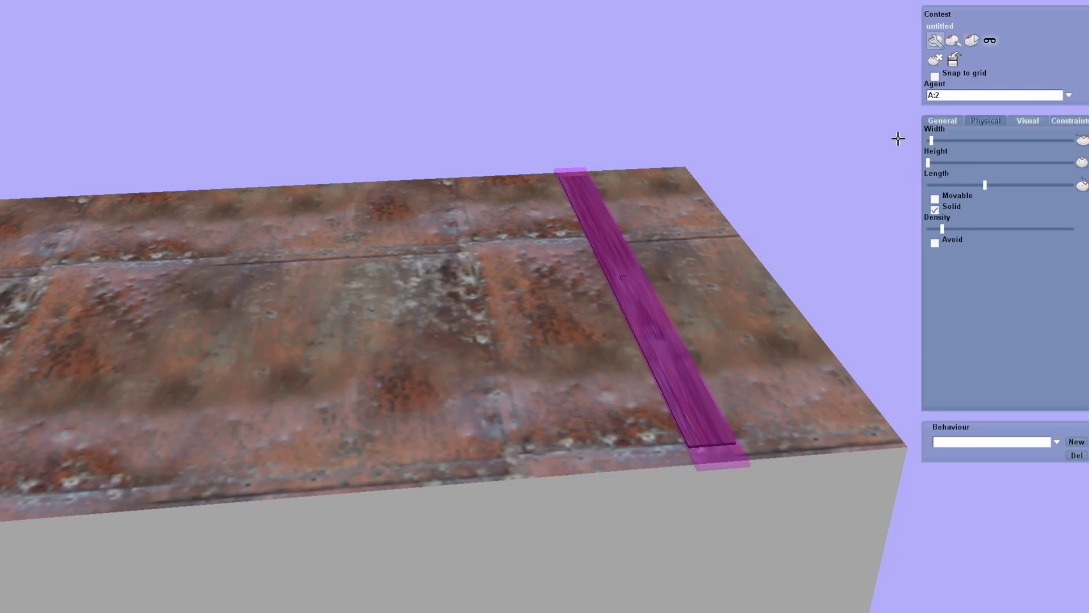
Apply the plain white texture to the strip in place of wood and colour it magenta
scroll(821, 136, "up", 1)
scroll(821, 136, "down", 2)
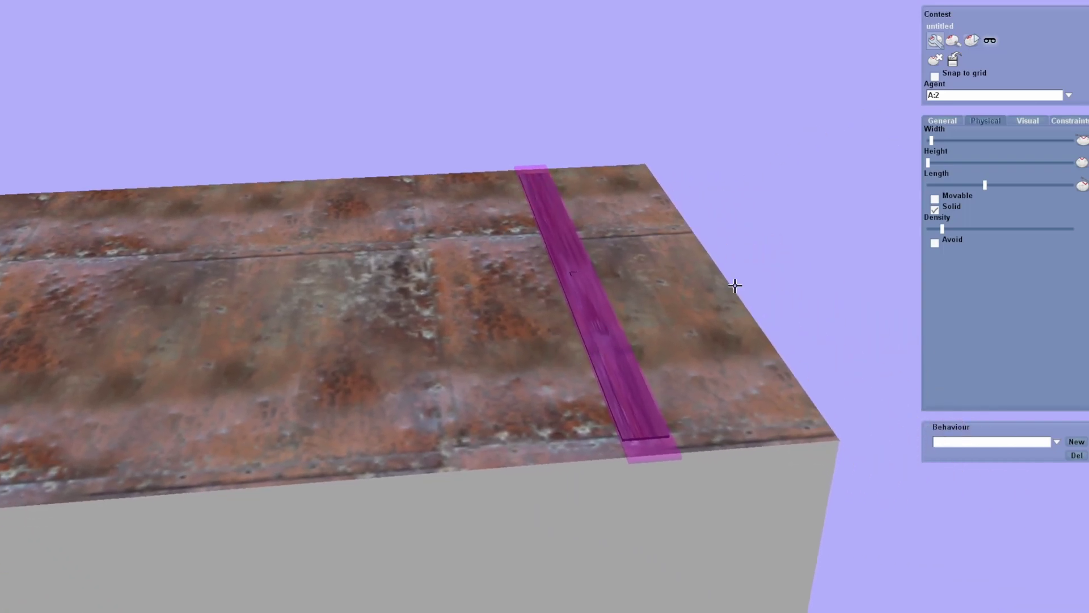
left_click(1022, 123)
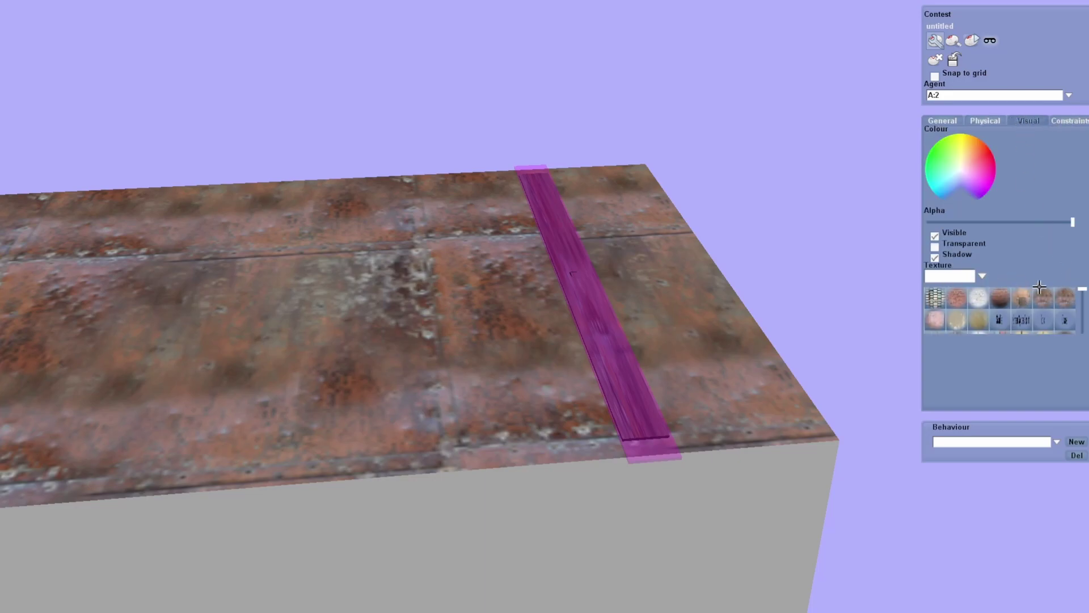
mouse_move(1082, 290)
left_mouse_down()
mouse_move(1085, 314)
mouse_move(1084, 306)
left_mouse_up()
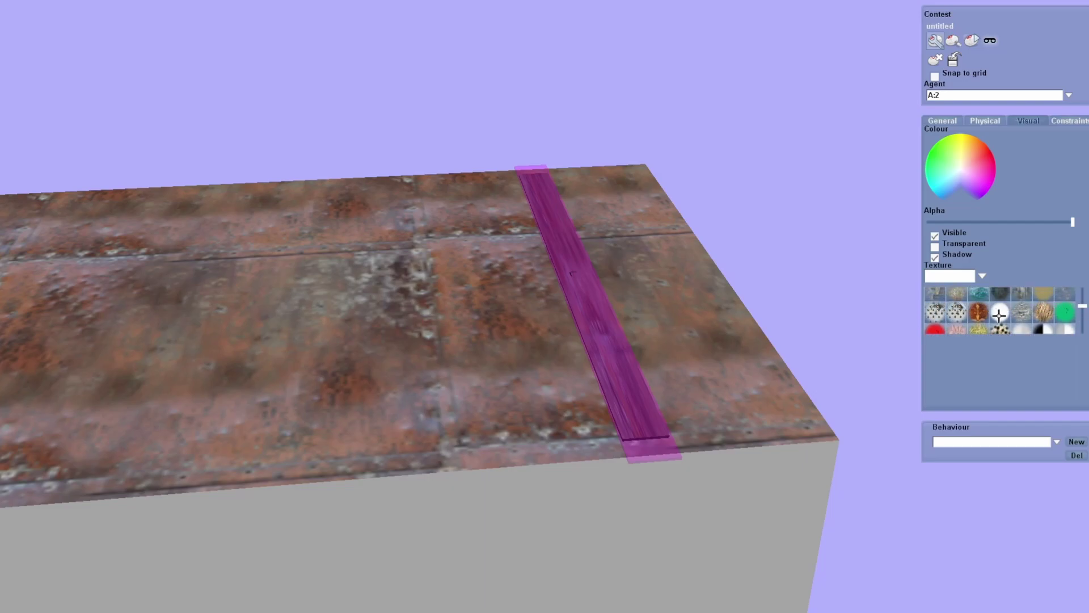
left_click(1000, 314)
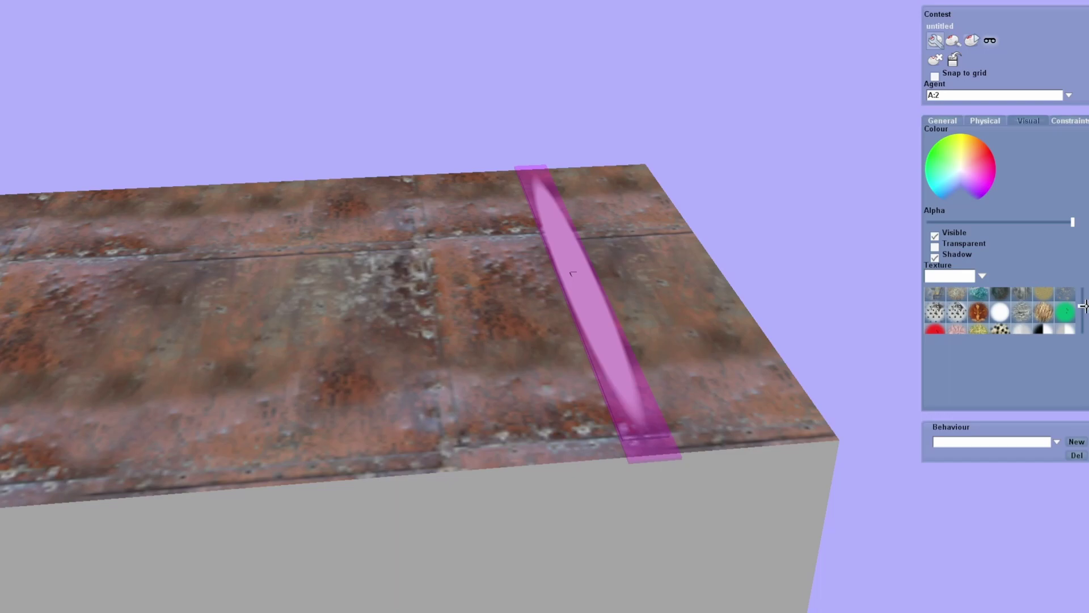
left_click_drag(1084, 306, 1084, 332)
left_click(958, 322)
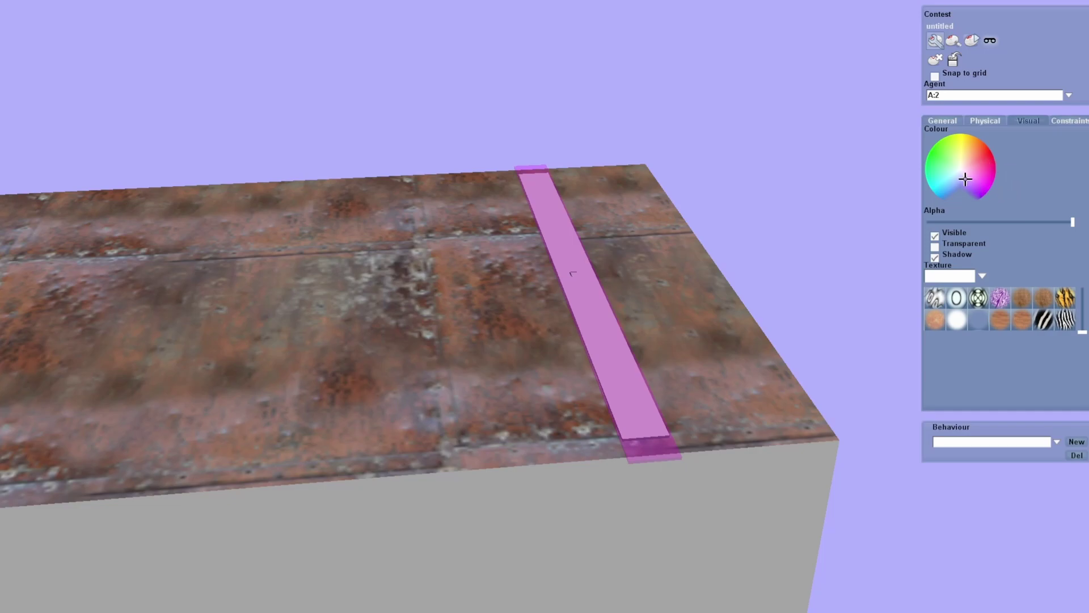
left_click(987, 186)
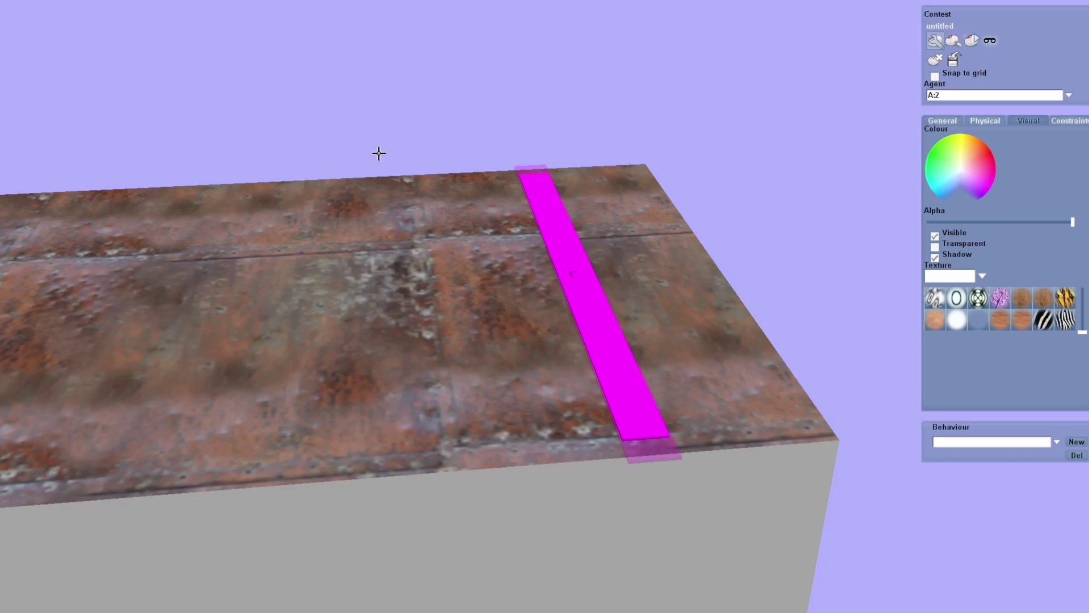
left_click(929, 121)
left_click(974, 121)
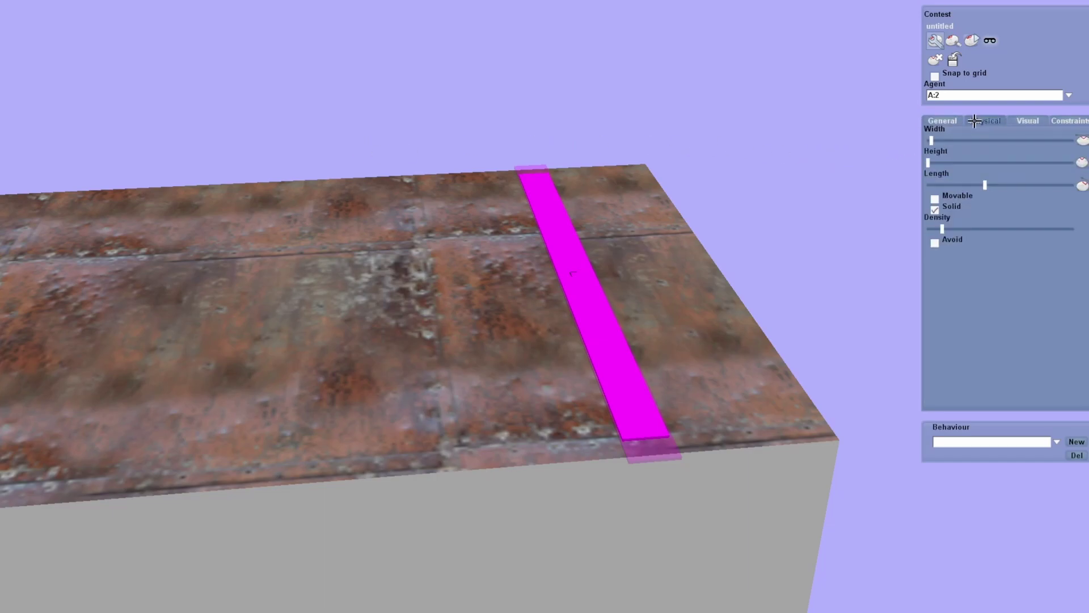
Choose Target ball from the agent library and place it on the opposite half of the table from the strip
right_click_drag(532, 134, 550, 147)
key("Left")
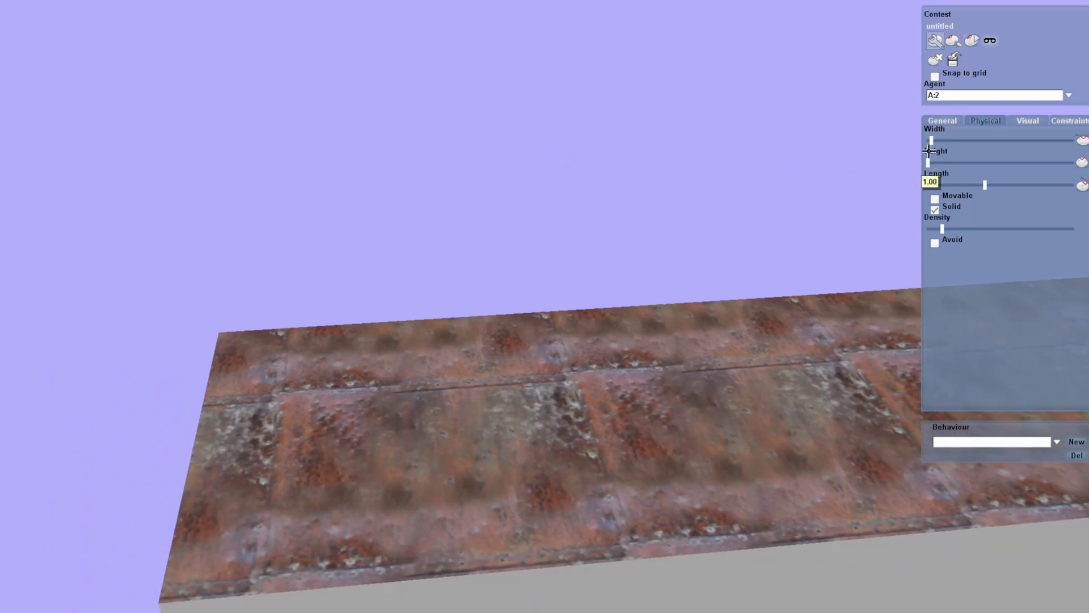
left_click(955, 41)
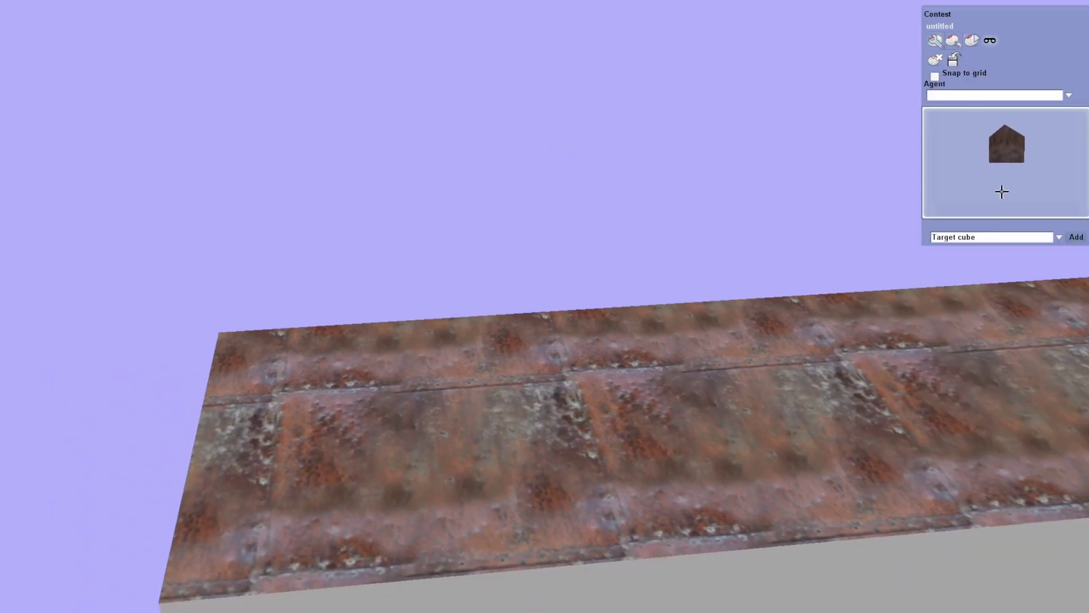
left_click(997, 237)
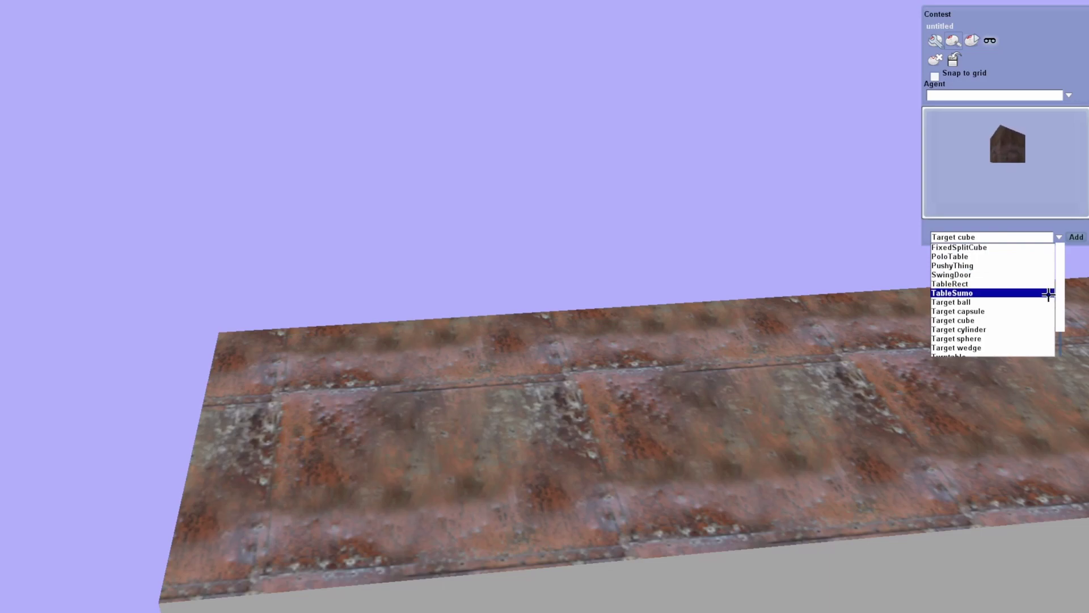
left_click_drag(1062, 295, 972, 310)
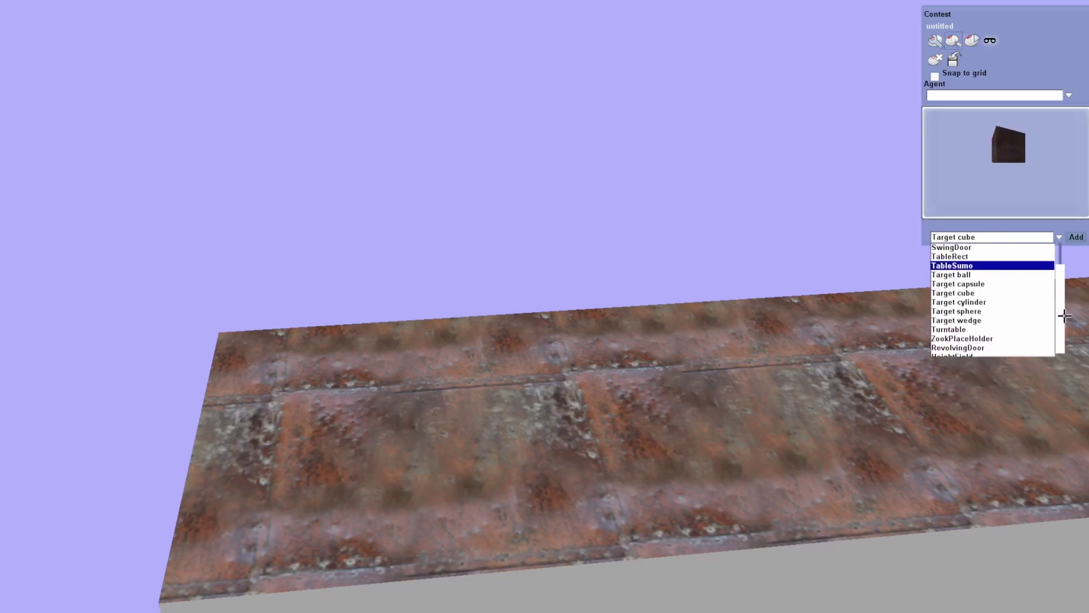
left_click(960, 276)
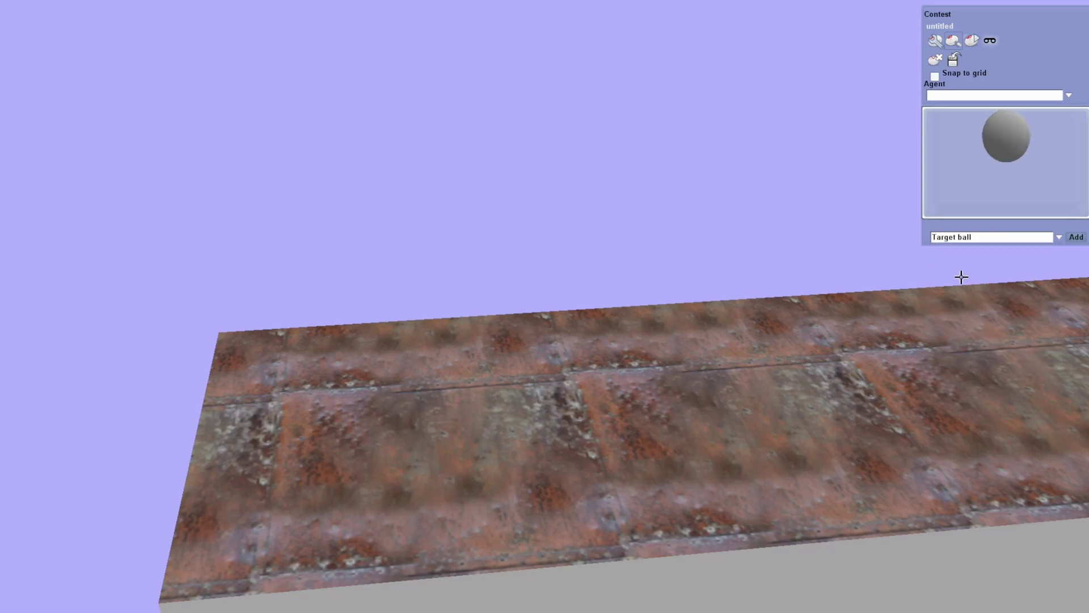
left_click(542, 365)
key("a")
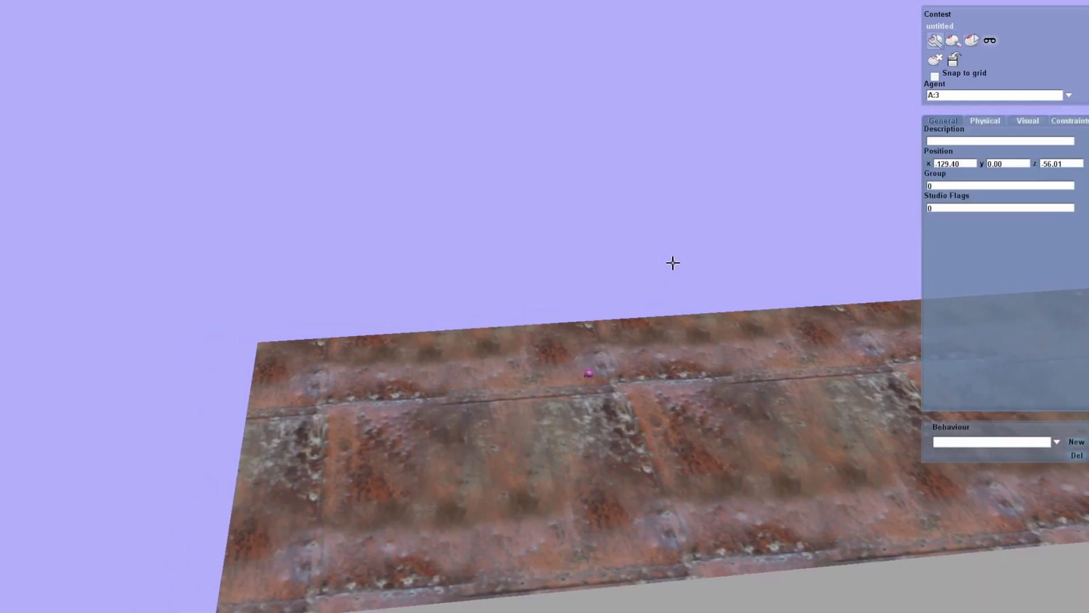
key("s")
key("w")
key("d")
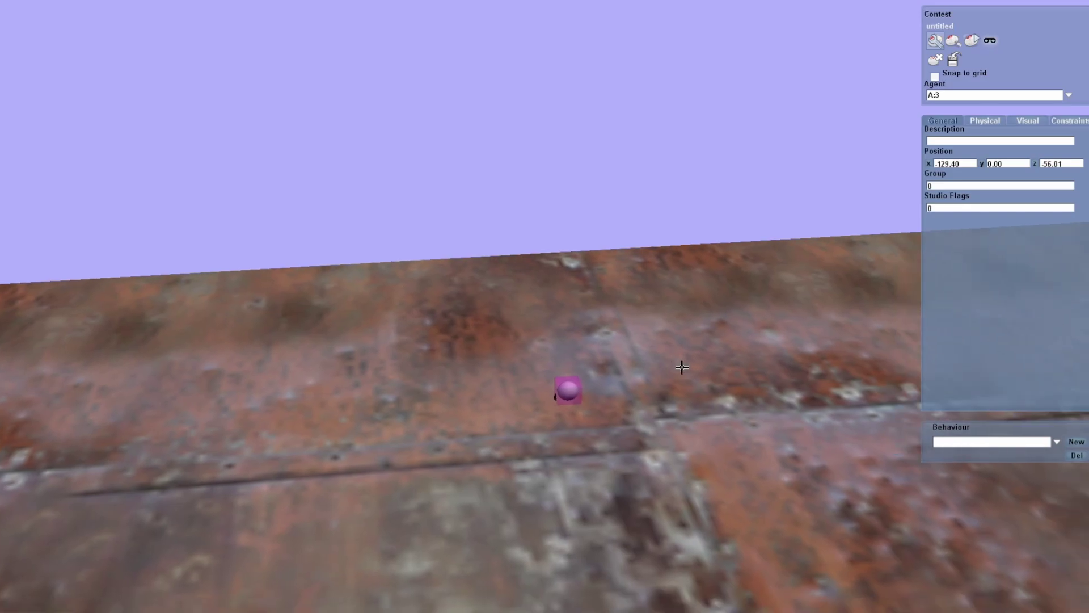
Enlarge the target ball to a radius of 13.05
key("Down")
key("Down")
key("Down")
key("Down")
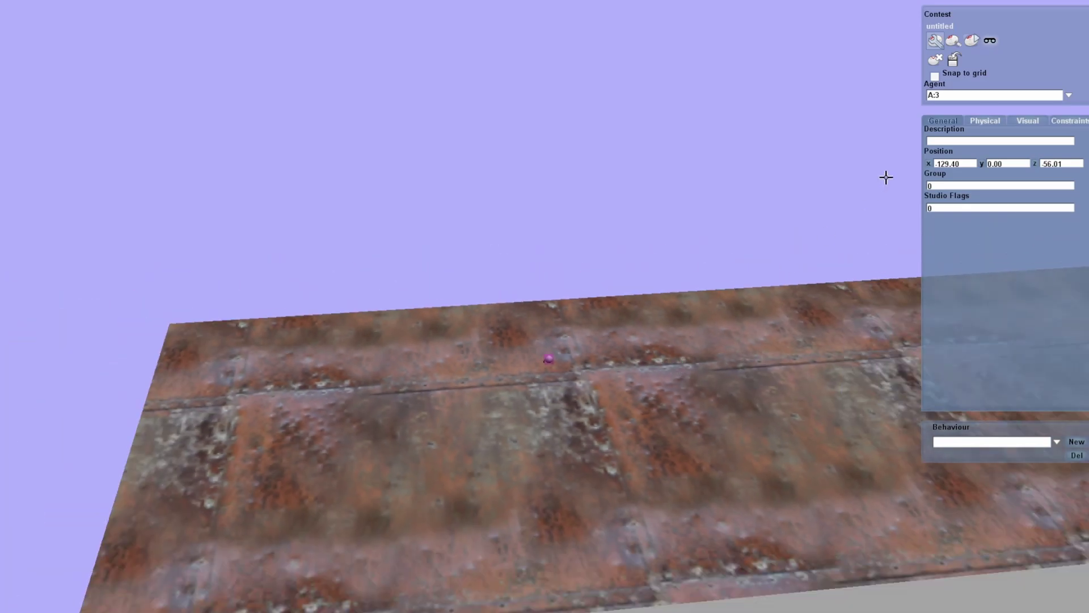
left_click(977, 120)
left_click(961, 141)
left_click(961, 143)
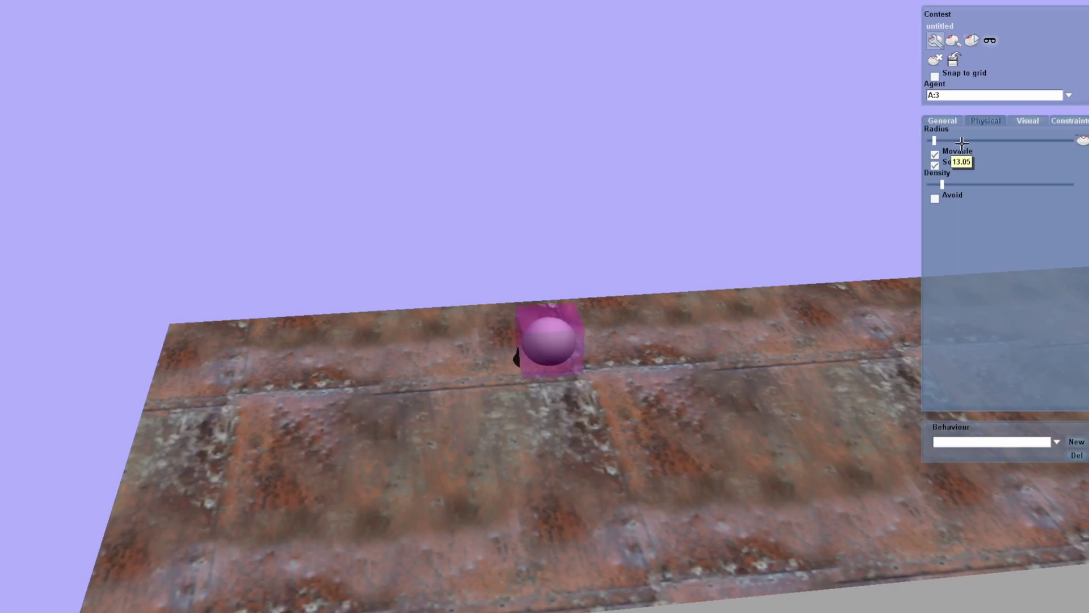
middle_click_drag(552, 184, 560, 188)
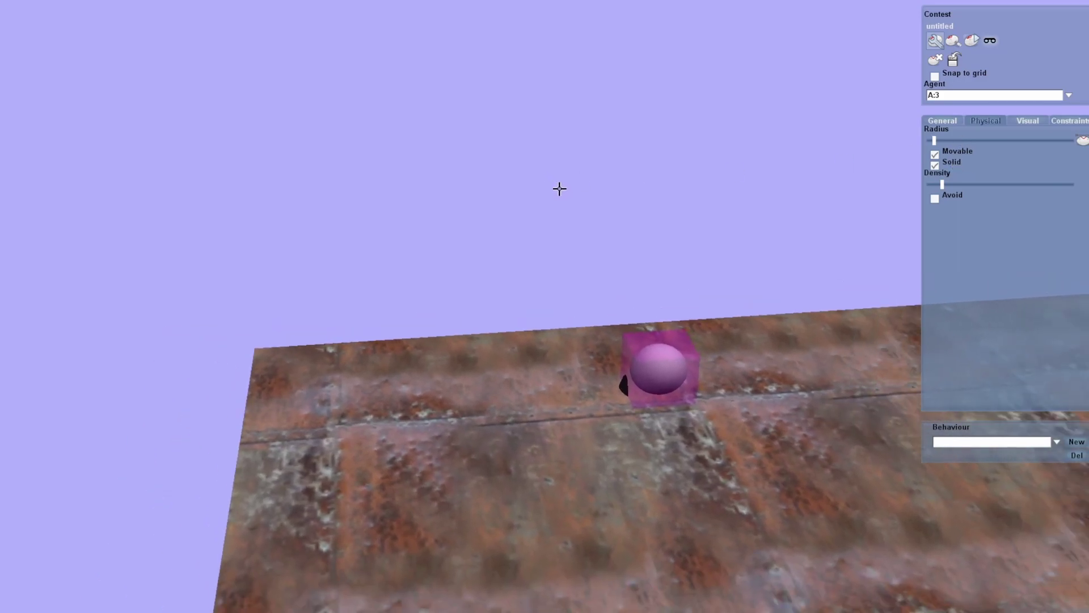
mouse_move(579, 273)
middle_mouse_down()
mouse_move(593, 273)
mouse_move(586, 267)
middle_mouse_up()
left_click(612, 240)
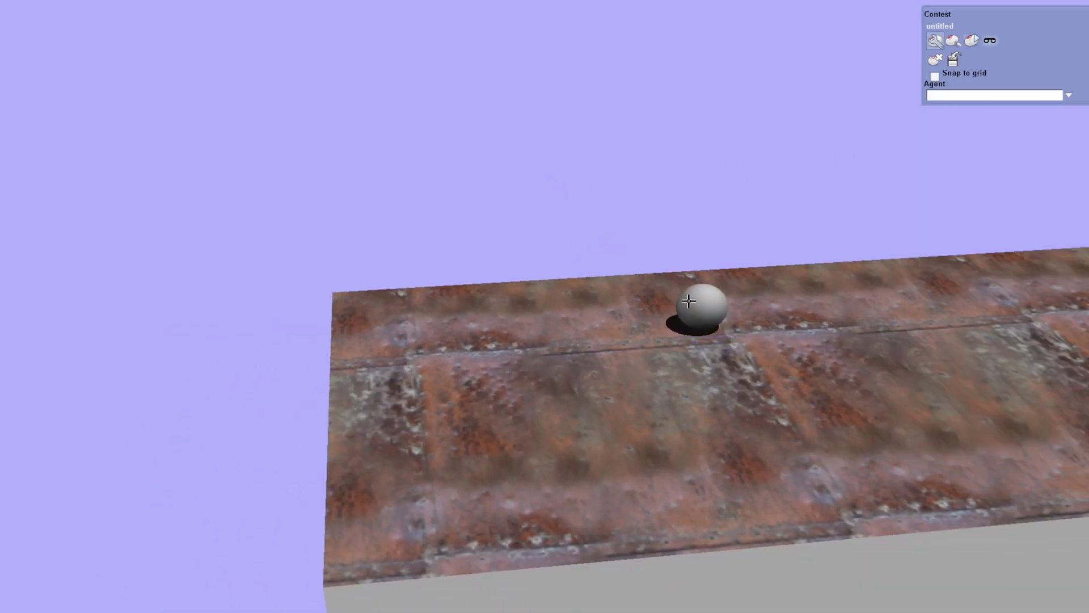
Apply the dark grey ringed stone texture to the target ball
left_click(710, 294)
middle_click_drag(720, 215, 716, 224)
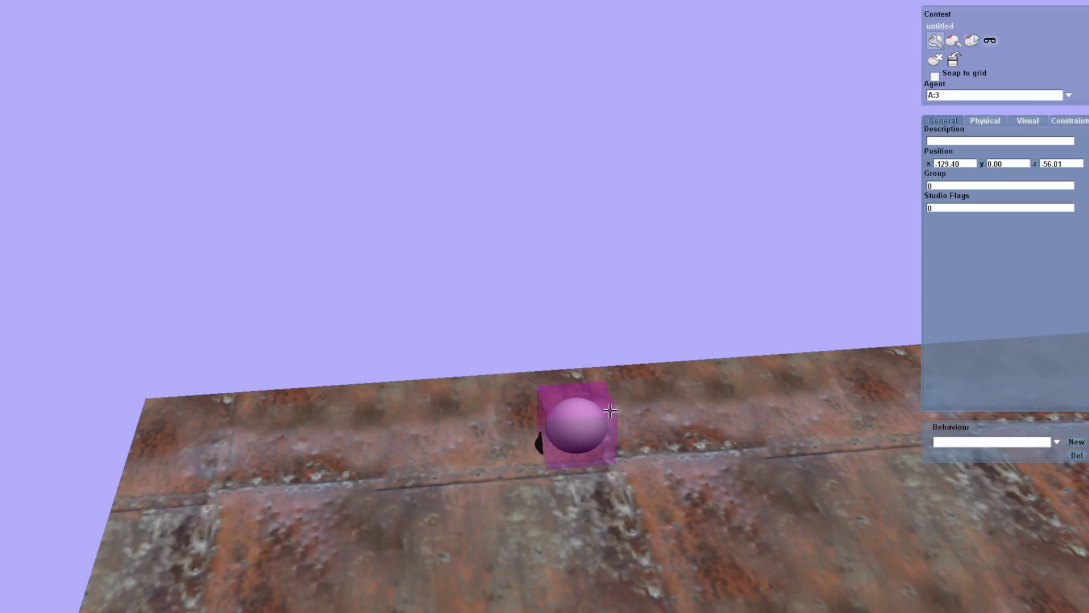
left_click(1067, 121)
left_click(1036, 120)
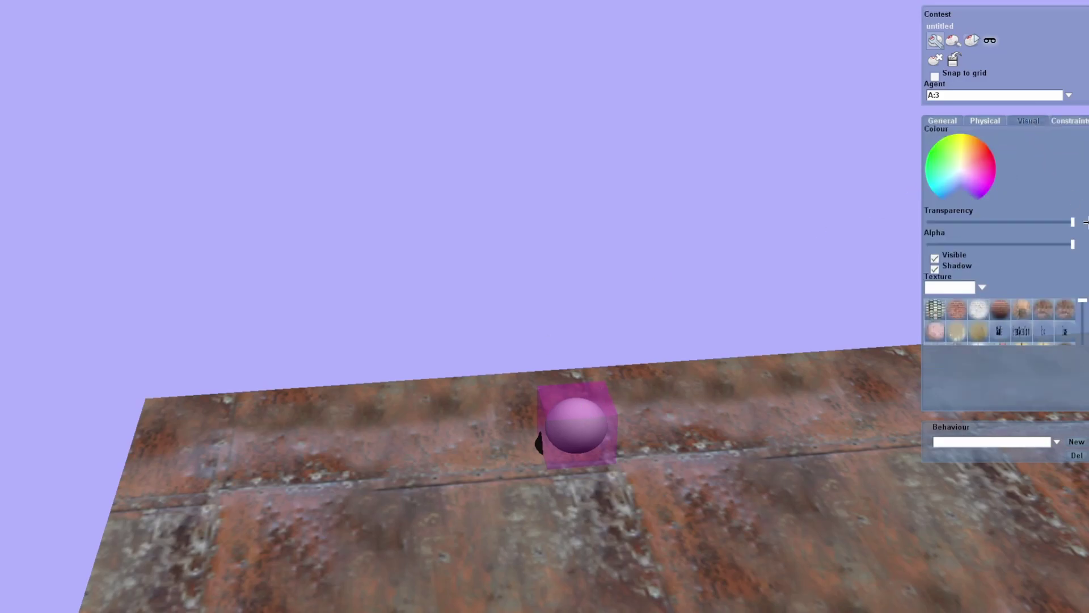
mouse_move(1081, 300)
left_mouse_down()
mouse_move(1084, 318)
mouse_move(1083, 304)
left_mouse_up()
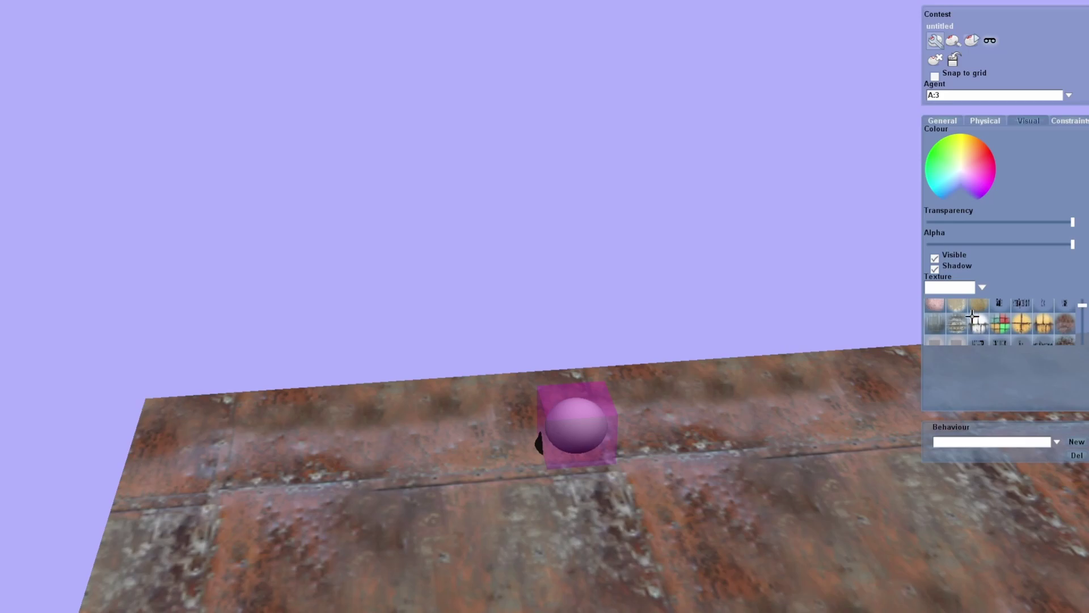
left_click(961, 320)
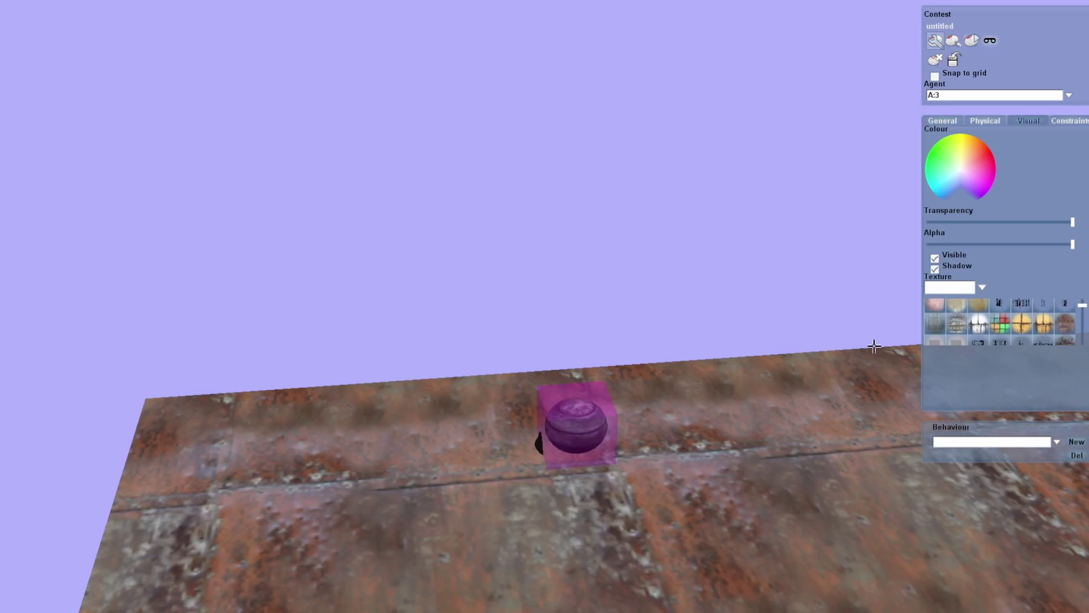
Examine the textured ball up close and its placement on the table
key("s")
key("a")
key("w")
key("w")
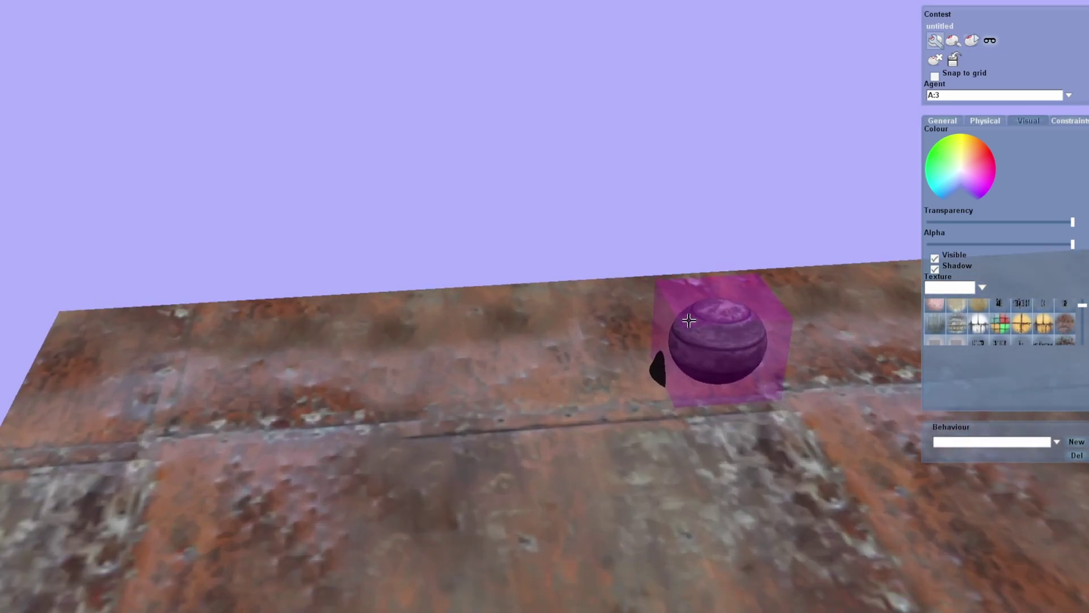
key("d")
key("s")
key("a")
key("w")
key("w")
key("a")
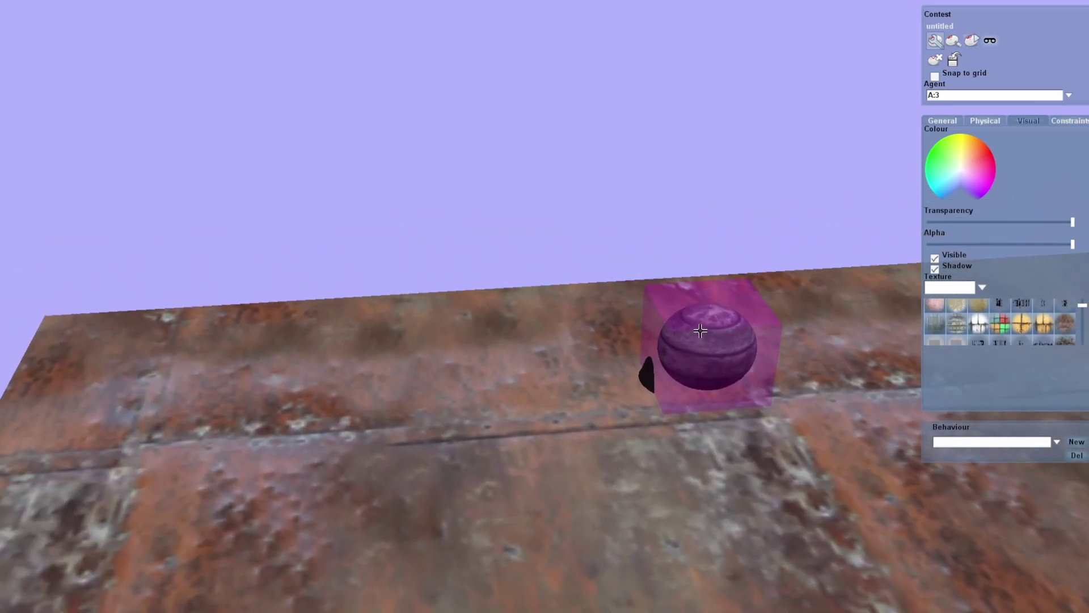
key("d")
key("s")
key("s")
key("d")
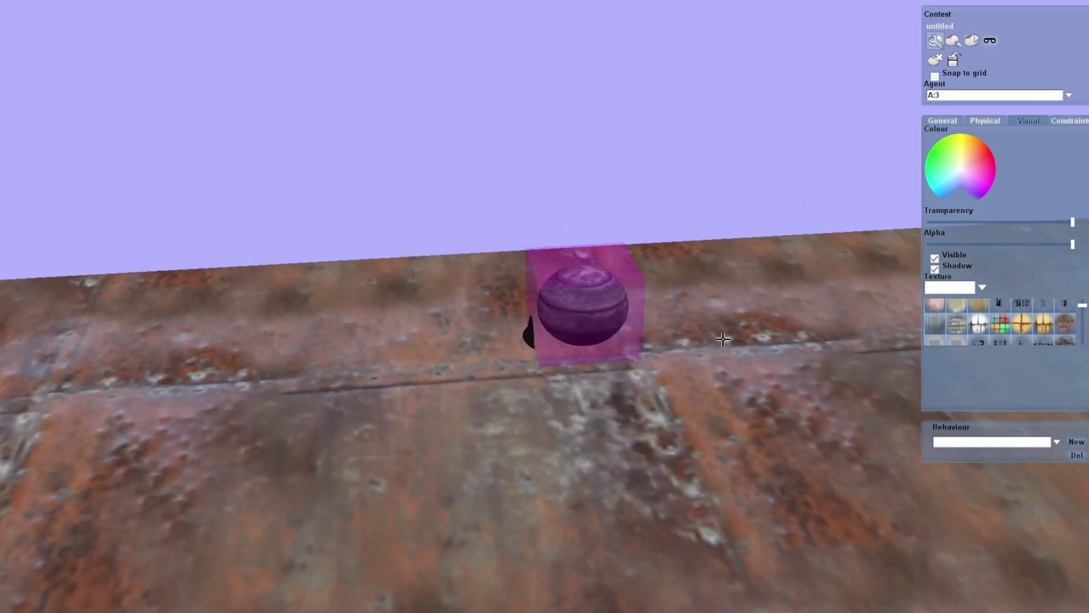
key("d")
scroll(697, 249, "down", 2)
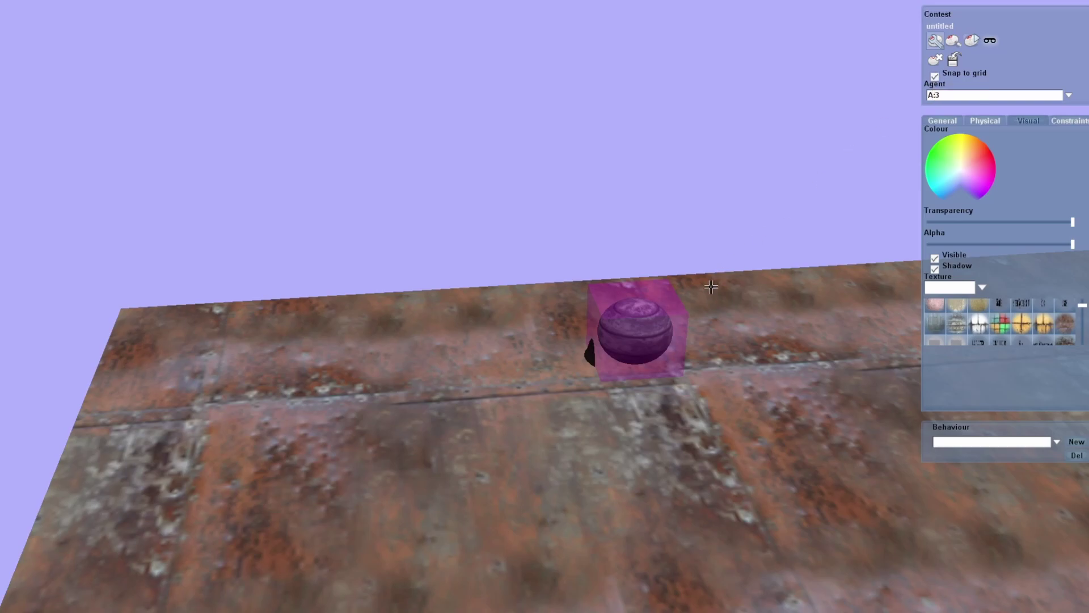
Shift the ball slightly along the far edge with grid snapping on, and duplicate it directly in front towards the near side
left_click_drag(645, 295, 681, 289)
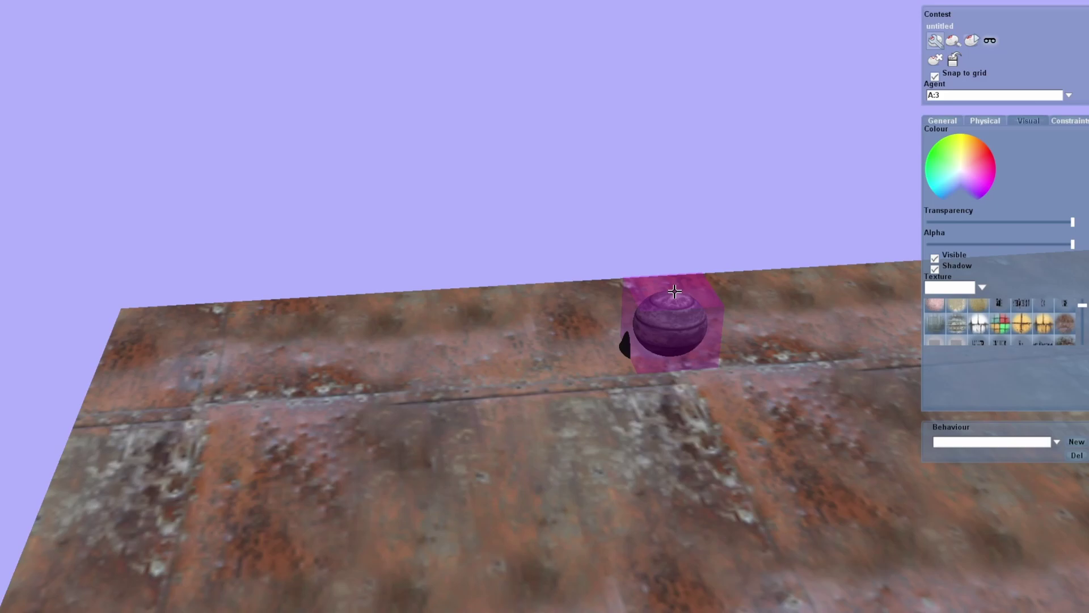
left_click_drag(675, 291, 703, 352)
left_click(704, 352)
middle_click_drag(722, 294, 718, 288)
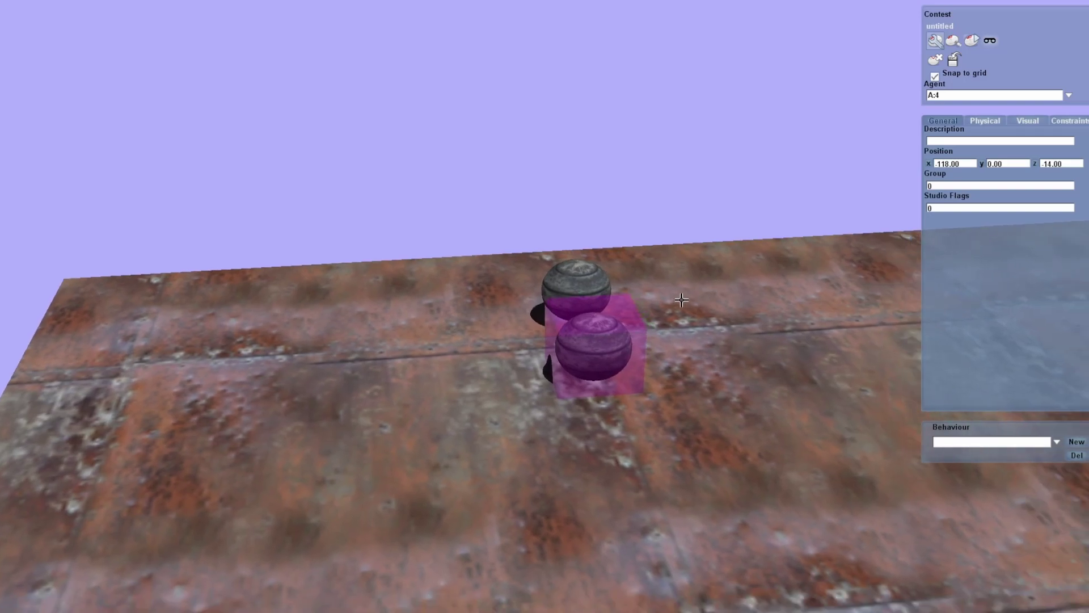
Select both balls and duplicate the pair towards the near side to form a row of four across the table
left_click(579, 274)
left_click(590, 323)
left_click(581, 275, "shift")
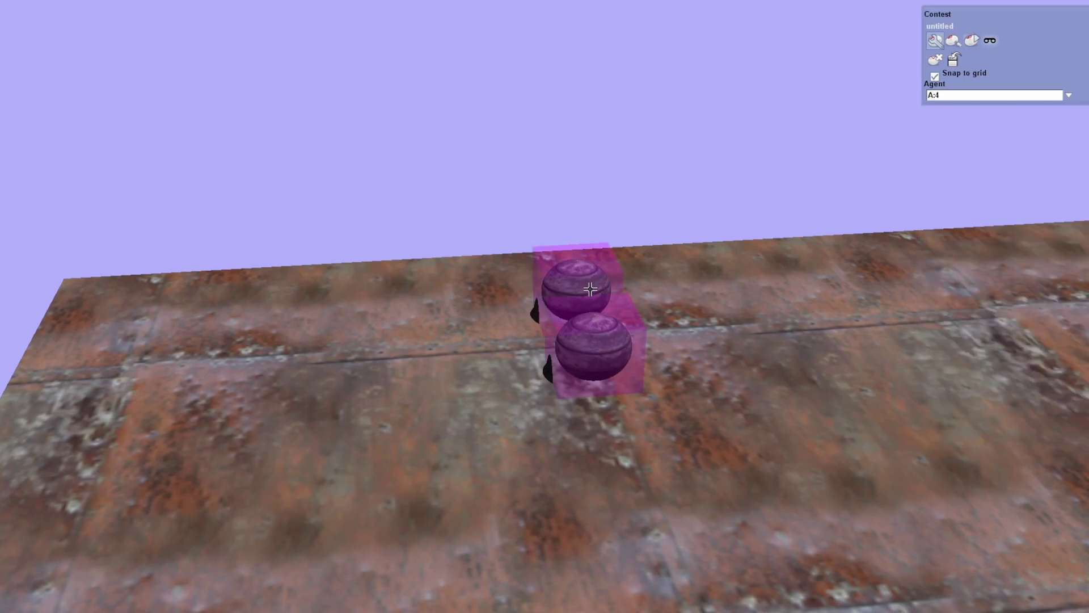
left_click_drag(598, 319, 649, 461)
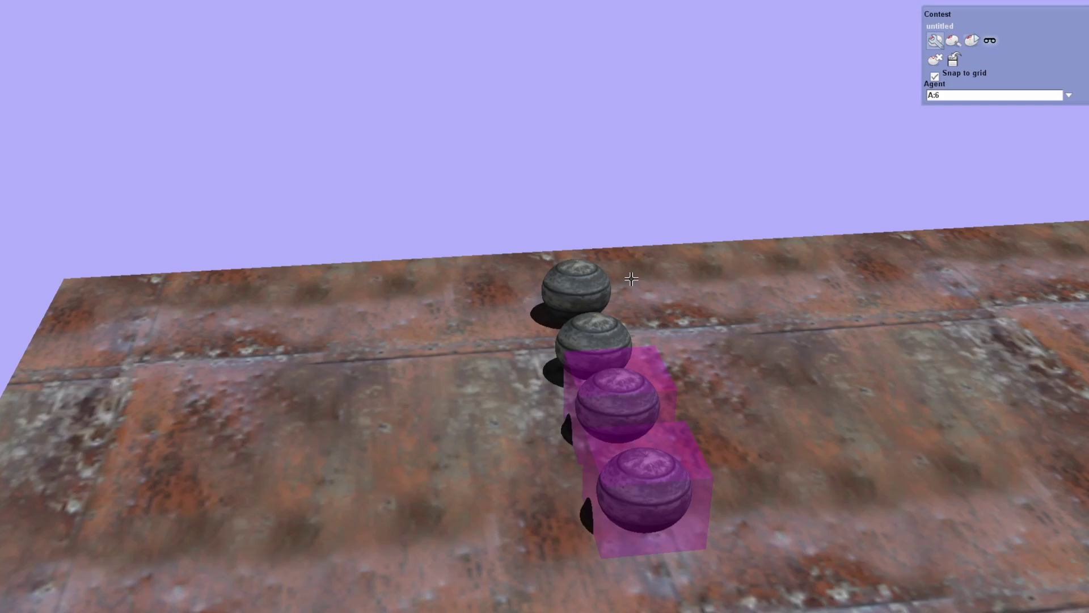
Examine the row of balls and the open table between them and the magenta strip
key("a")
key("w")
key("a")
key("w")
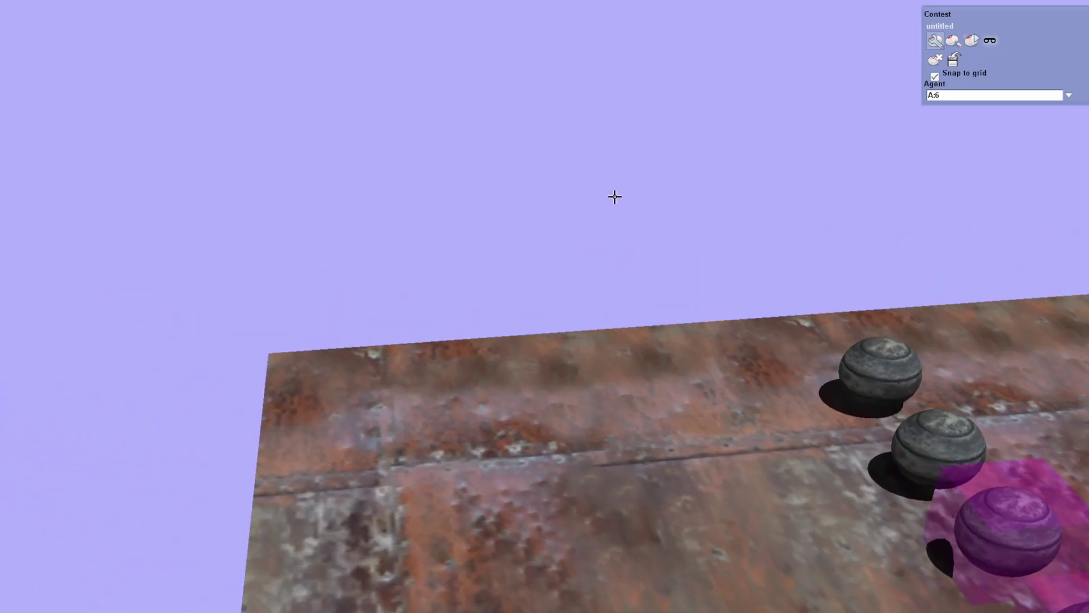
key("e")
key("d")
key("s")
key("a")
middle_click_drag(736, 354, 790, 325)
middle_click_drag(854, 316, 836, 327)
mouse_move(749, 380)
middle_mouse_down()
mouse_move(756, 372)
mouse_move(743, 382)
middle_mouse_up()
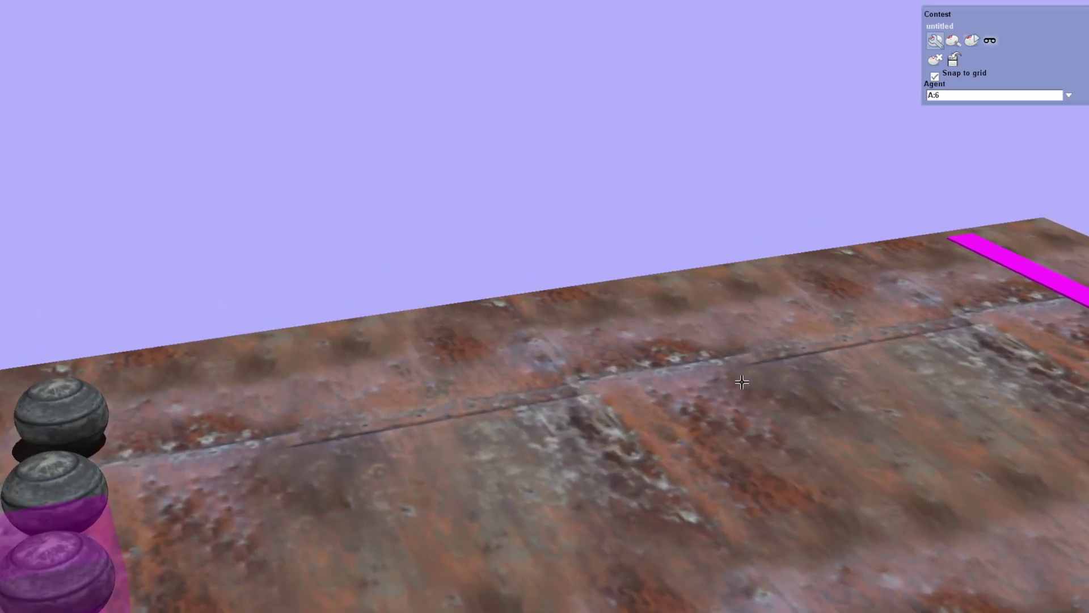
scroll(742, 382, "down", 3)
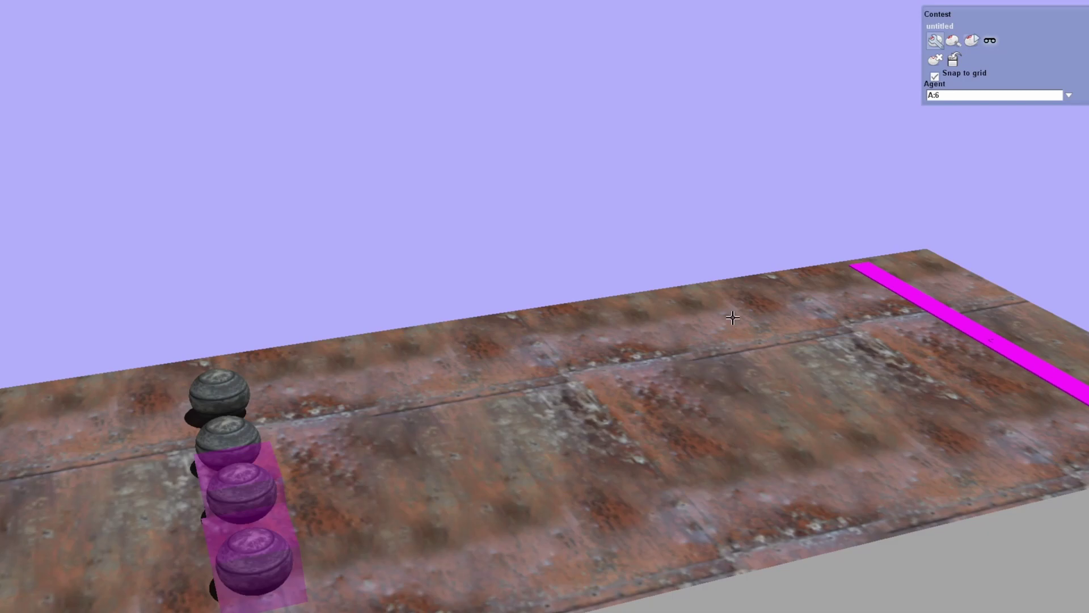
Choose Target cylinder from the agent library and add it to the middle of the table
left_click(955, 44)
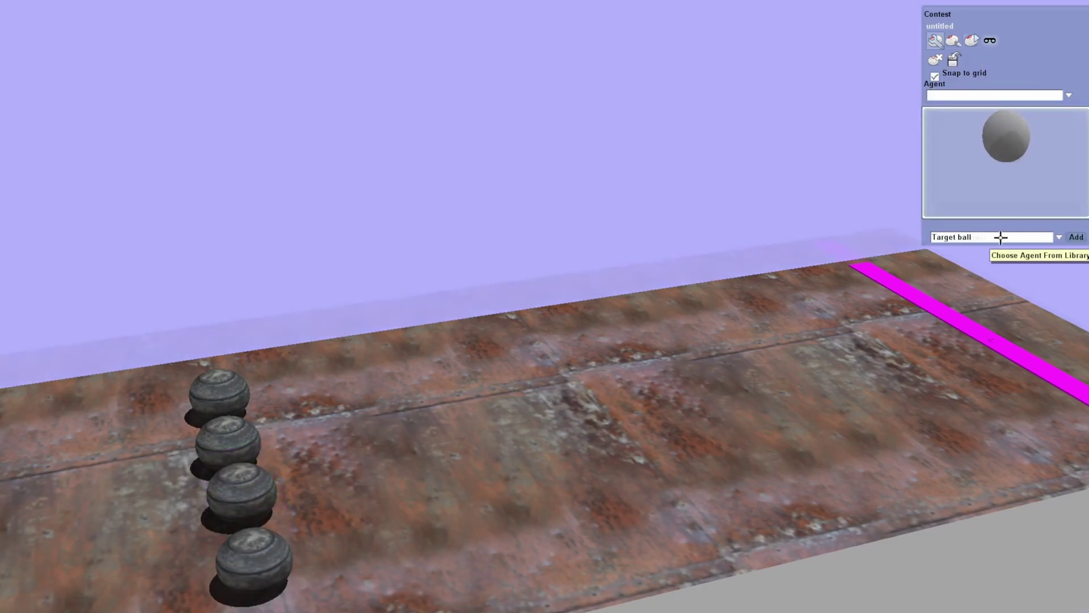
left_click(1006, 236)
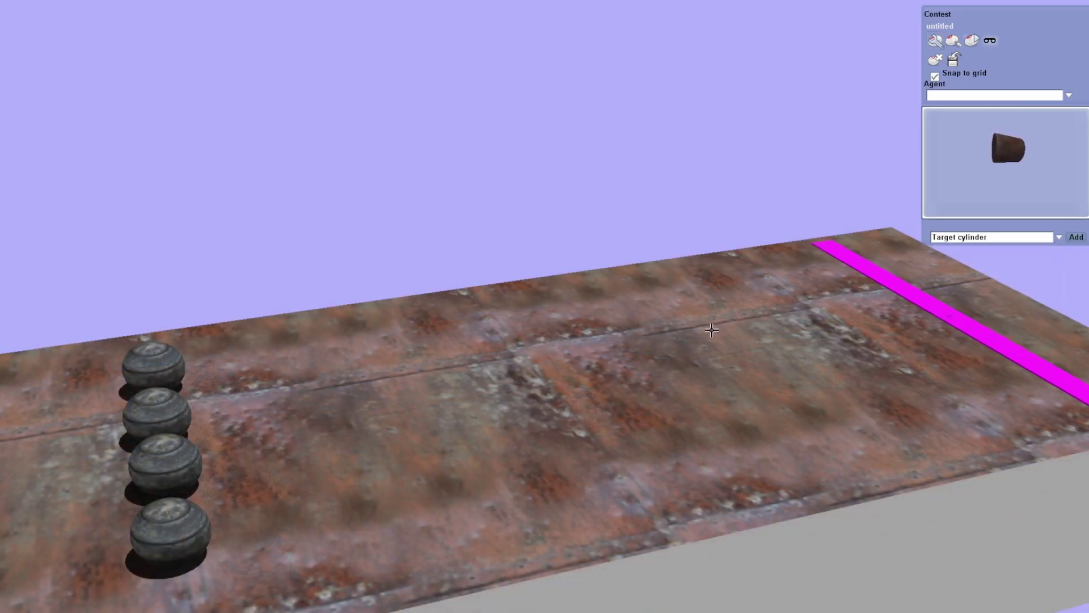
left_click(1076, 236)
scroll(436, 438, "down", 3)
scroll(437, 438, "up", 6)
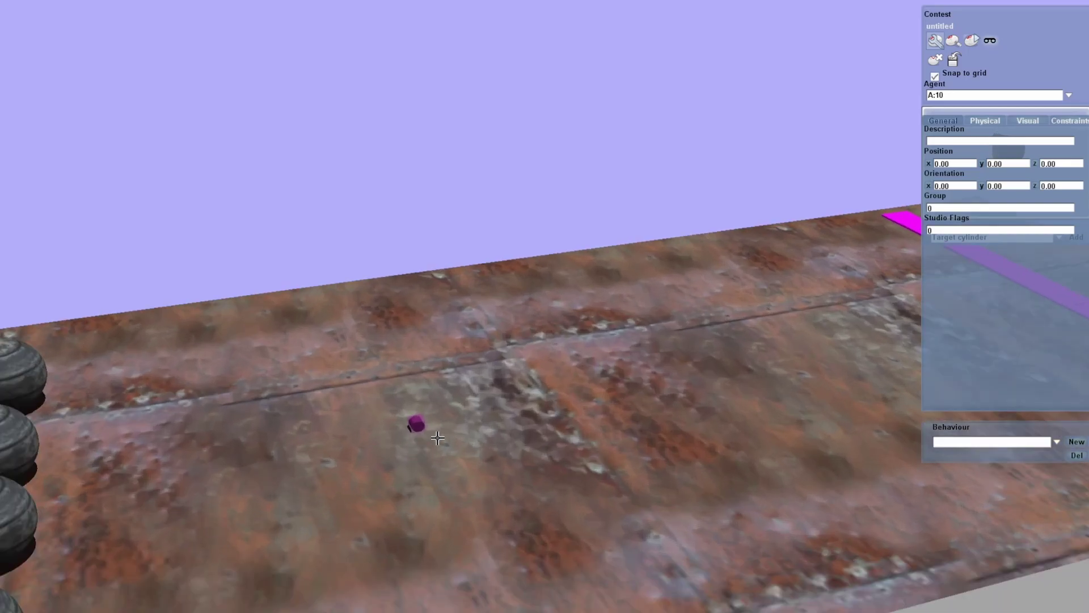
Stand the cylinder upright by setting its x orientation to 90
middle_click_drag(448, 417, 460, 413)
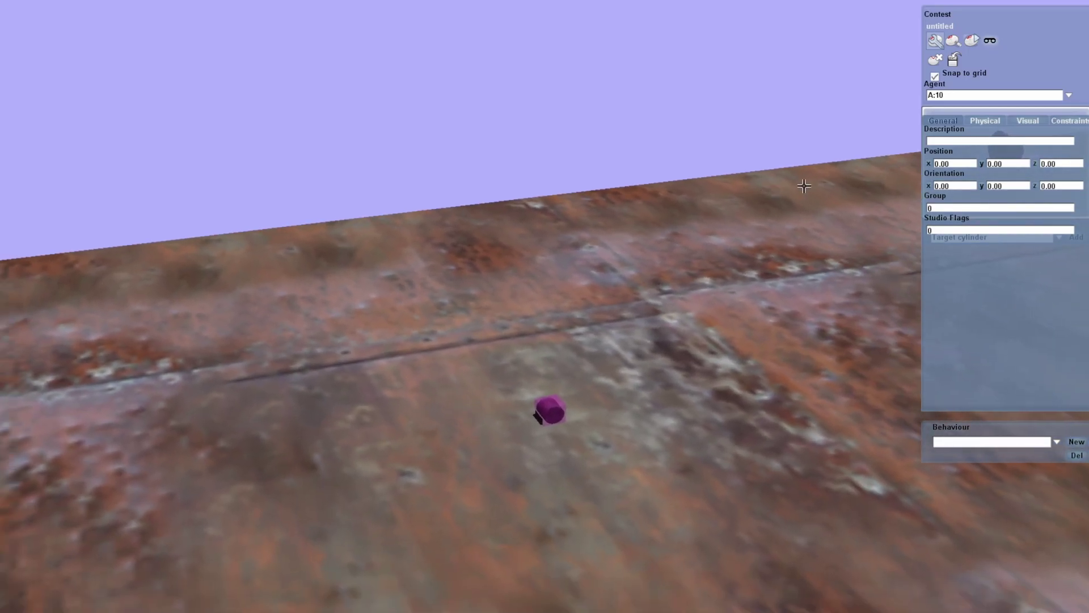
left_click(986, 120)
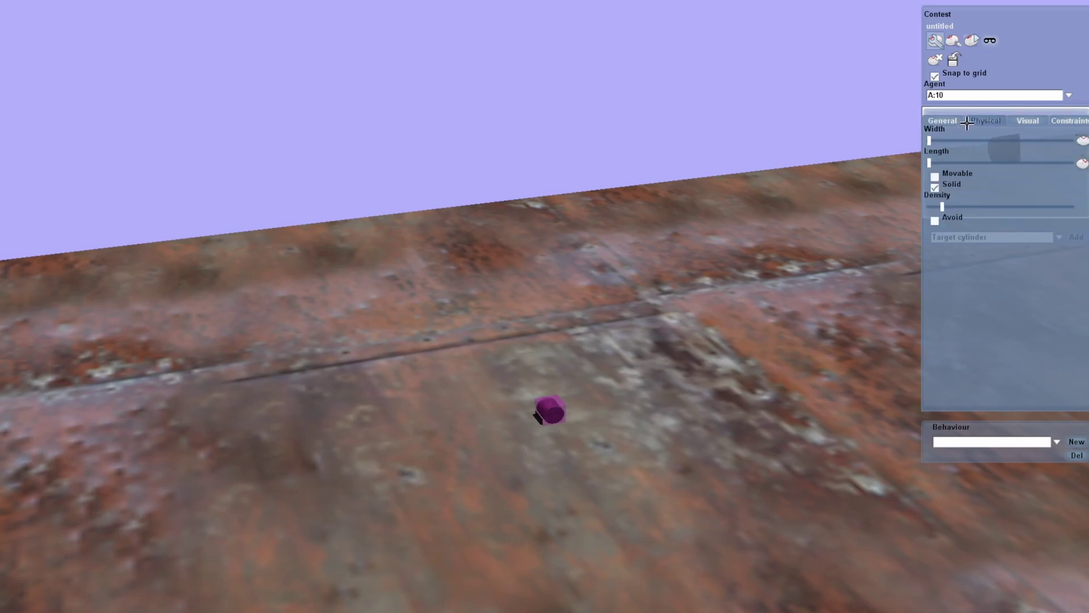
left_click(1061, 119)
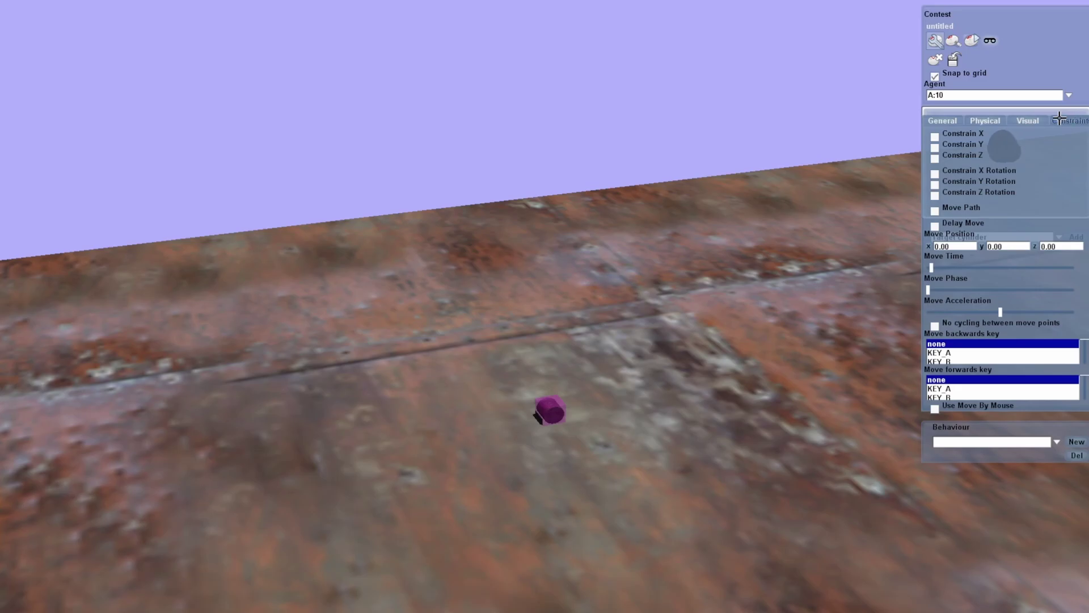
left_click(943, 120)
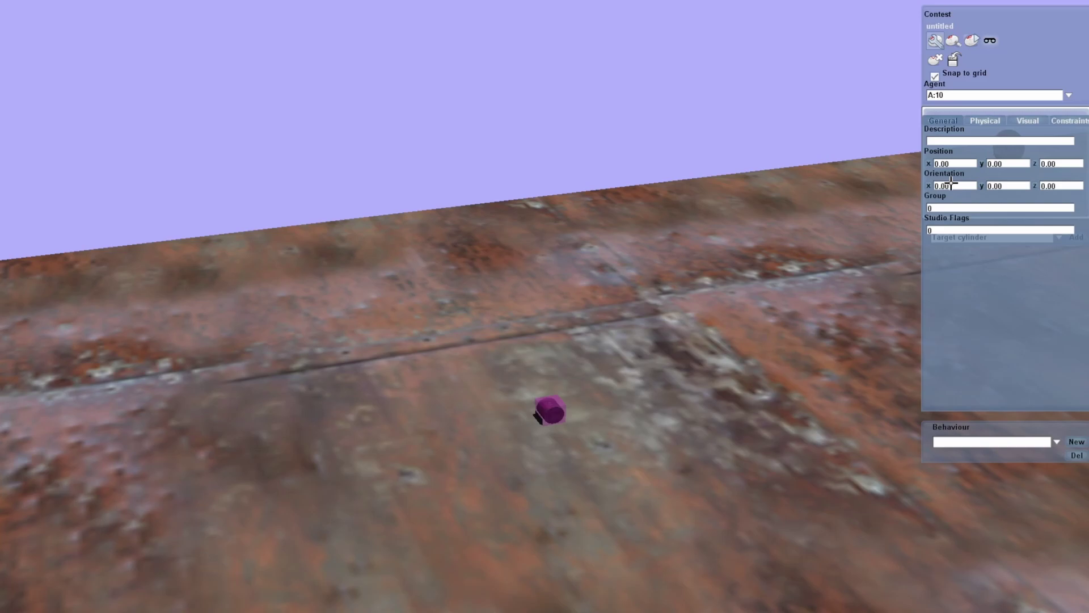
type("9")
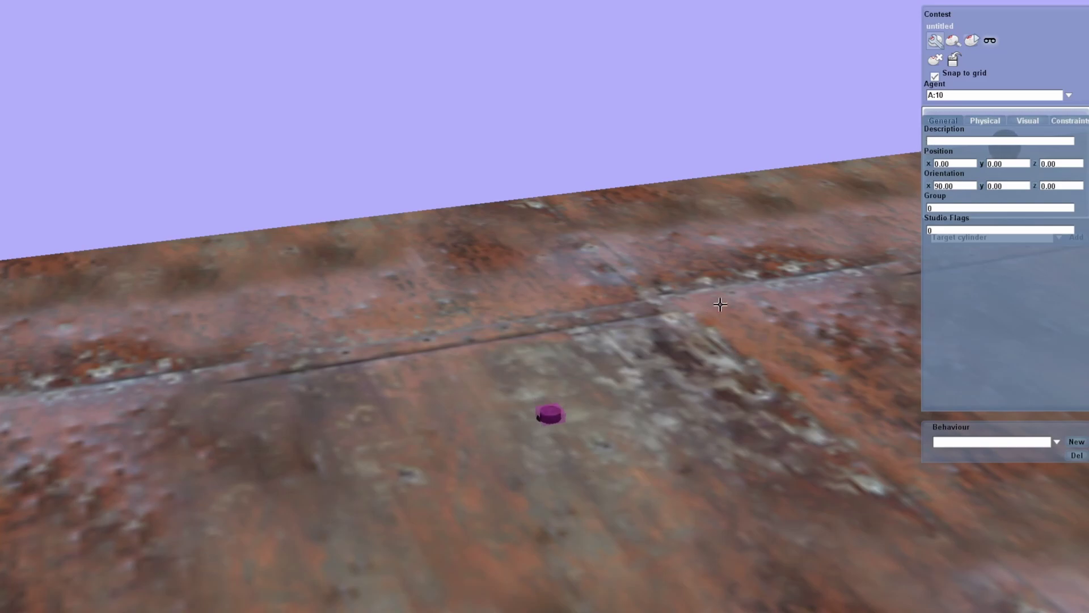
Lengthen the upright cylinder into a tall, thin post that rises well above the balls
left_click(993, 120)
mouse_move(947, 163)
left_click_drag(947, 163, 977, 172)
mouse_move(757, 276)
middle_mouse_down()
mouse_move(763, 288)
mouse_move(754, 281)
middle_mouse_up()
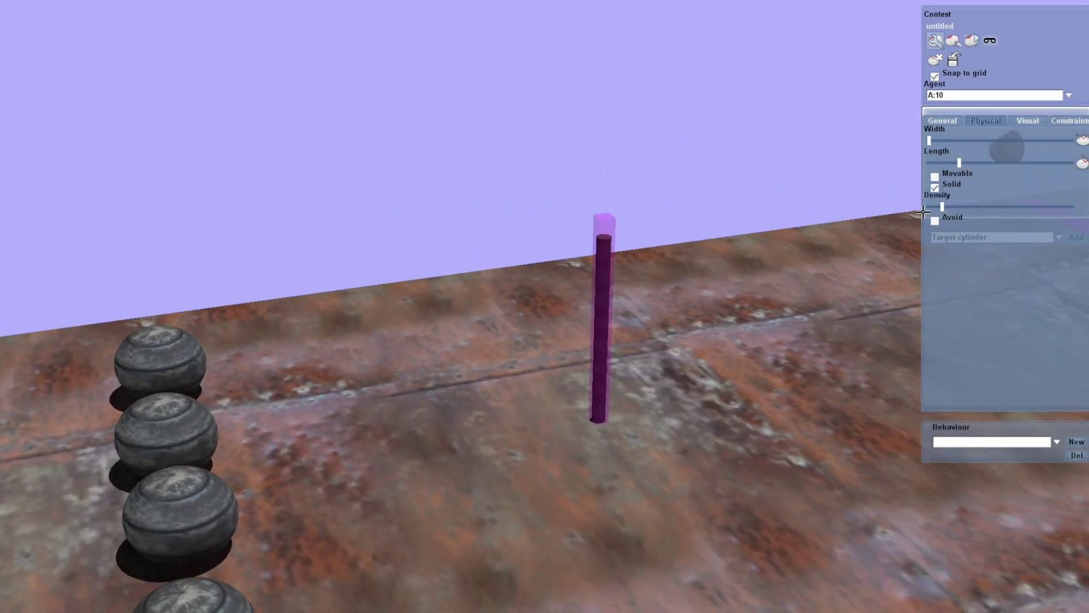
Apply the white texture with dark crossing bands to the post
left_click(1033, 120)
mouse_move(1082, 280)
left_mouse_down()
mouse_move(1083, 298)
mouse_move(1076, 285)
left_mouse_up()
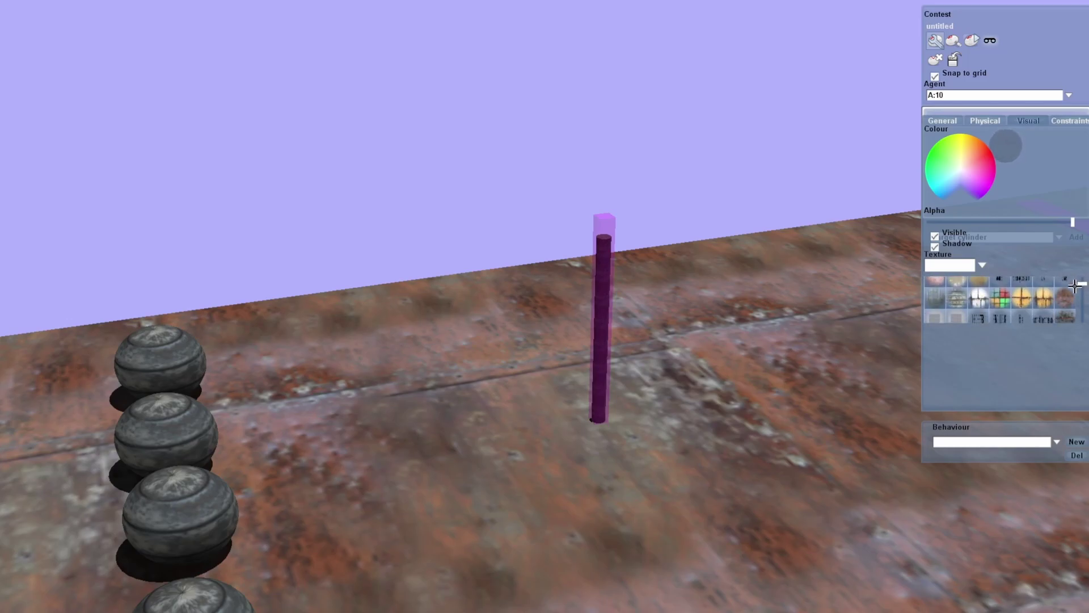
left_click(978, 299)
key("w")
key("a")
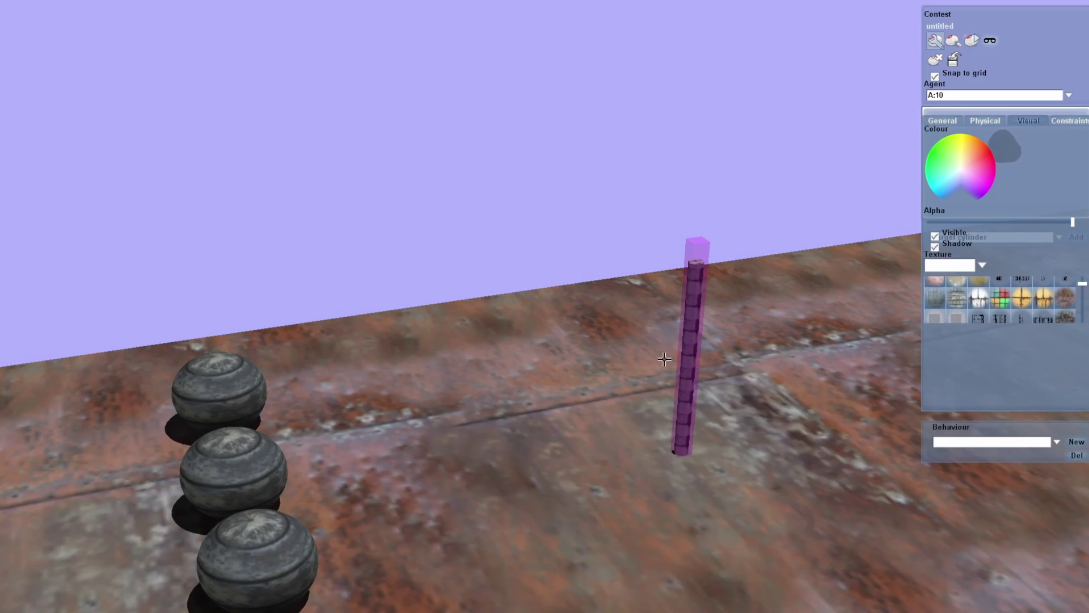
key("w")
key("a")
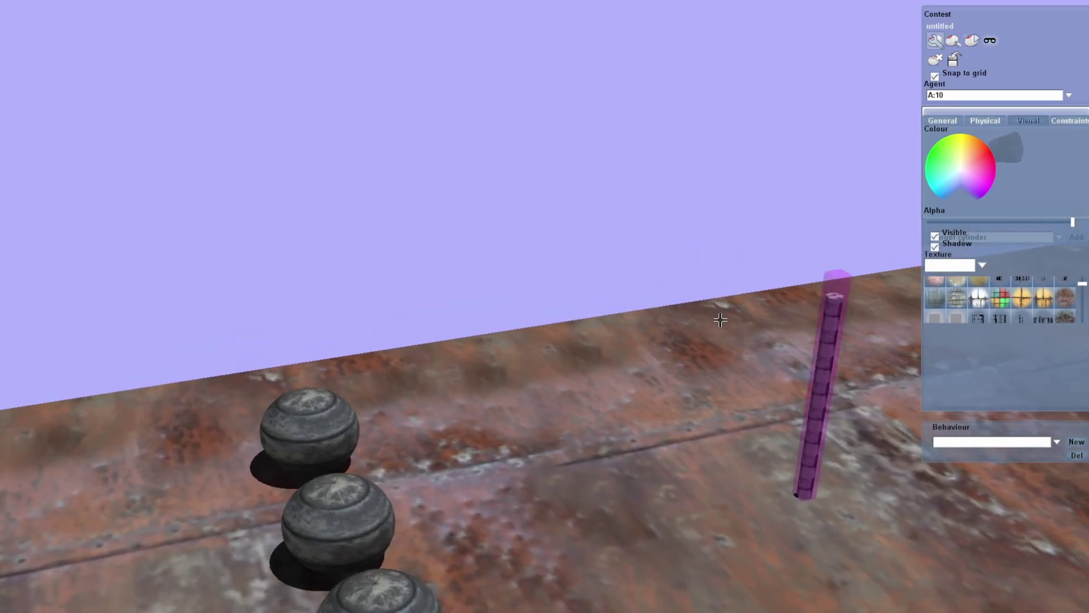
key("s")
key("d")
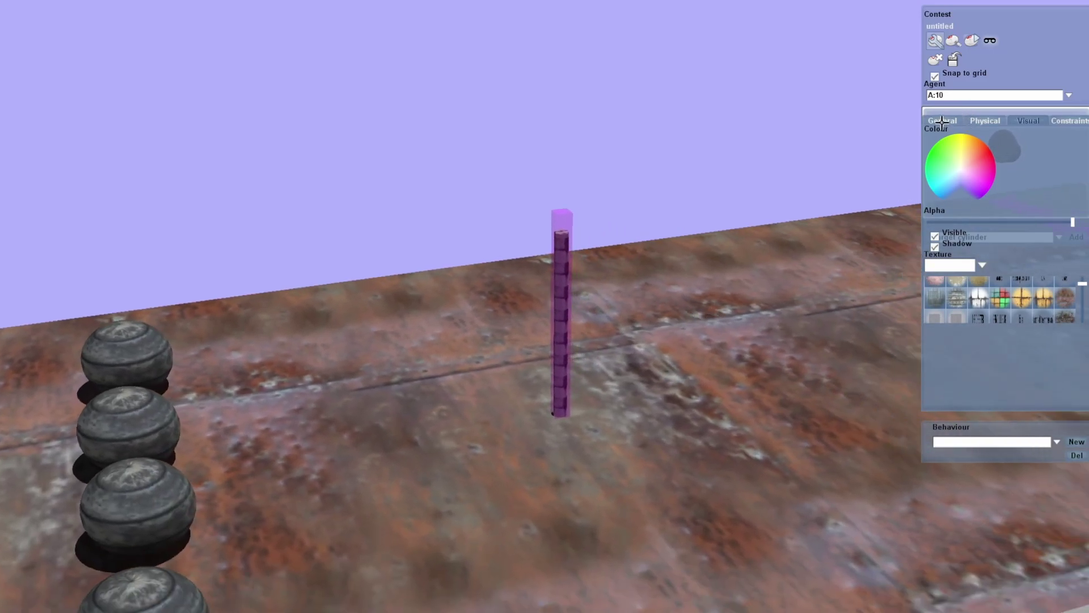
Move the post towards the magenta strip by setting its x position to 150
left_click(971, 121)
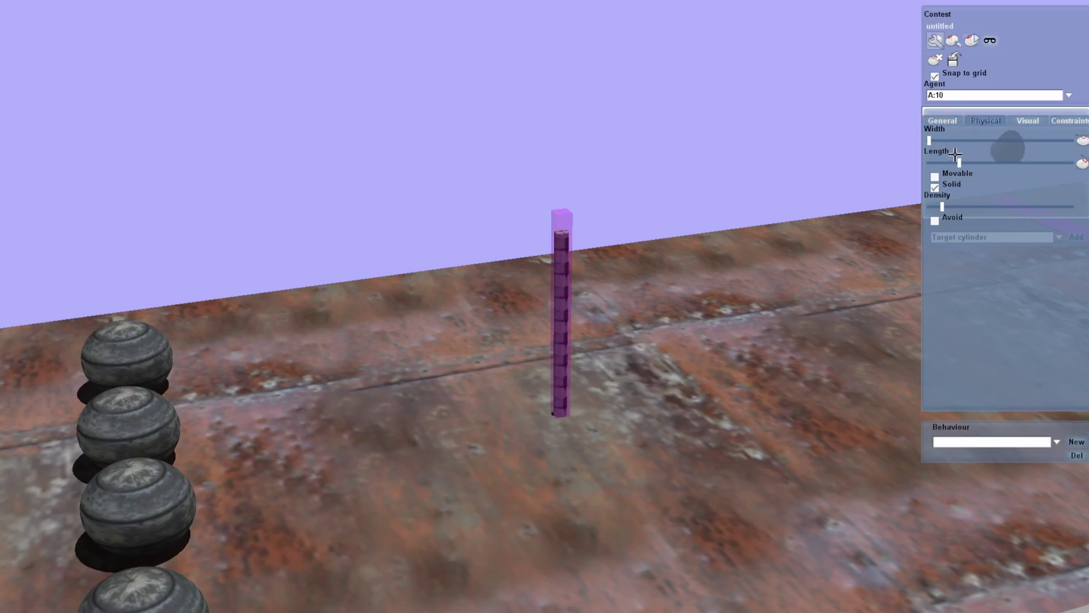
left_click(950, 120)
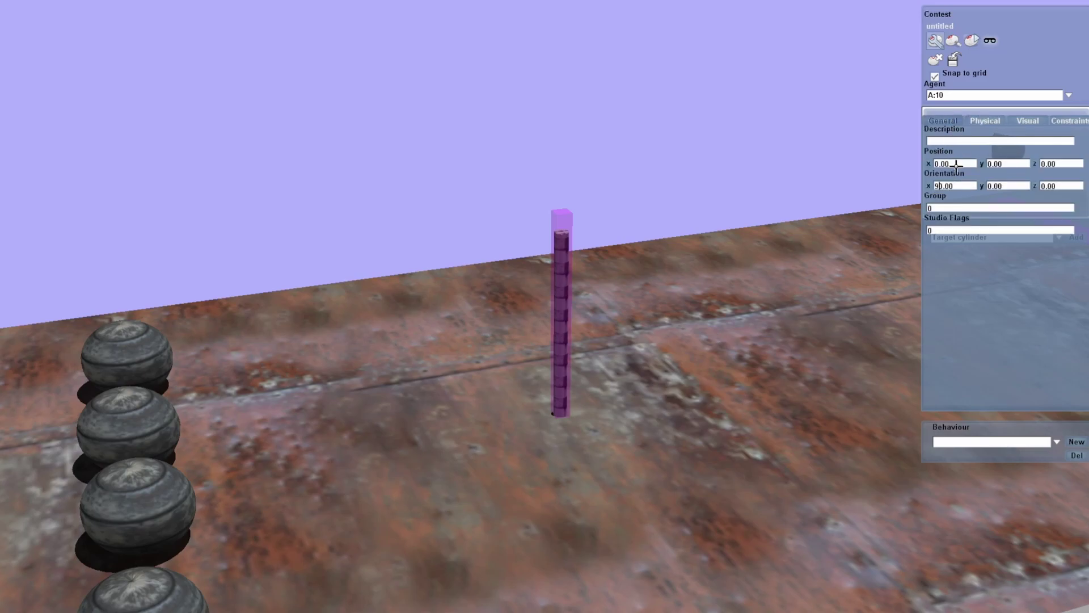
left_click_drag(935, 164, 955, 15)
middle_click_drag(790, 272, 782, 274)
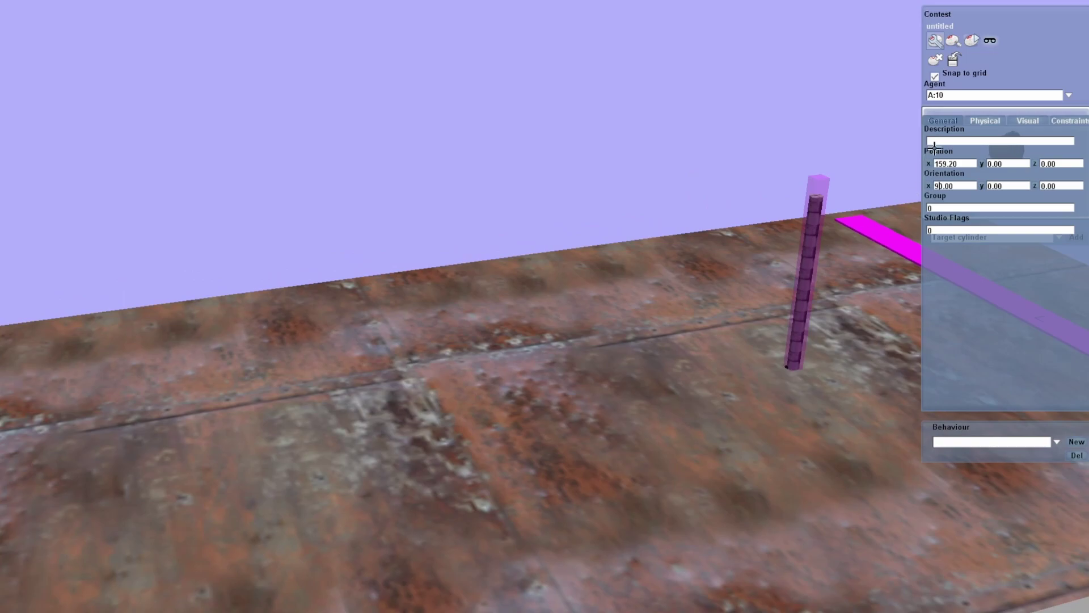
mouse_move(931, 162)
left_mouse_down()
mouse_move(931, 175)
mouse_move(933, 157)
left_mouse_up()
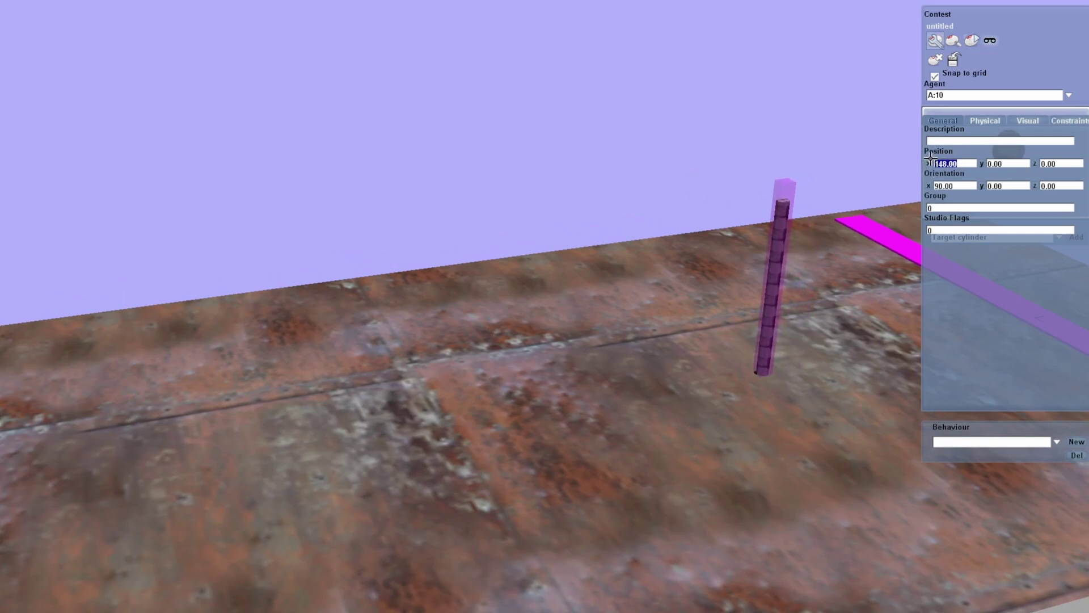
type("150")
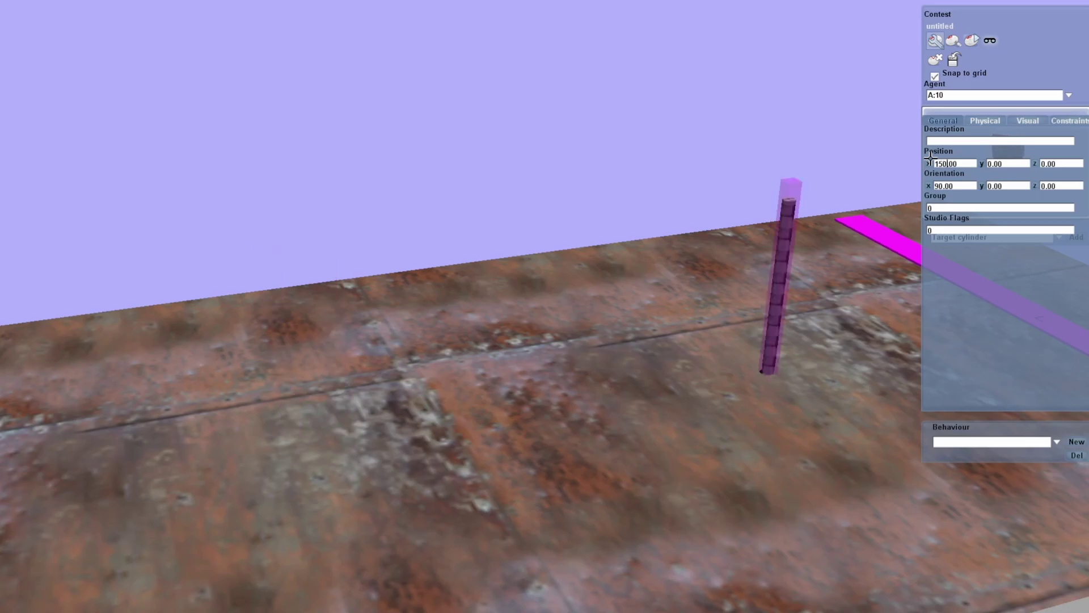
Move the post towards the table's far side by setting its z position to -50
left_click_drag(1035, 163, 1033, 198)
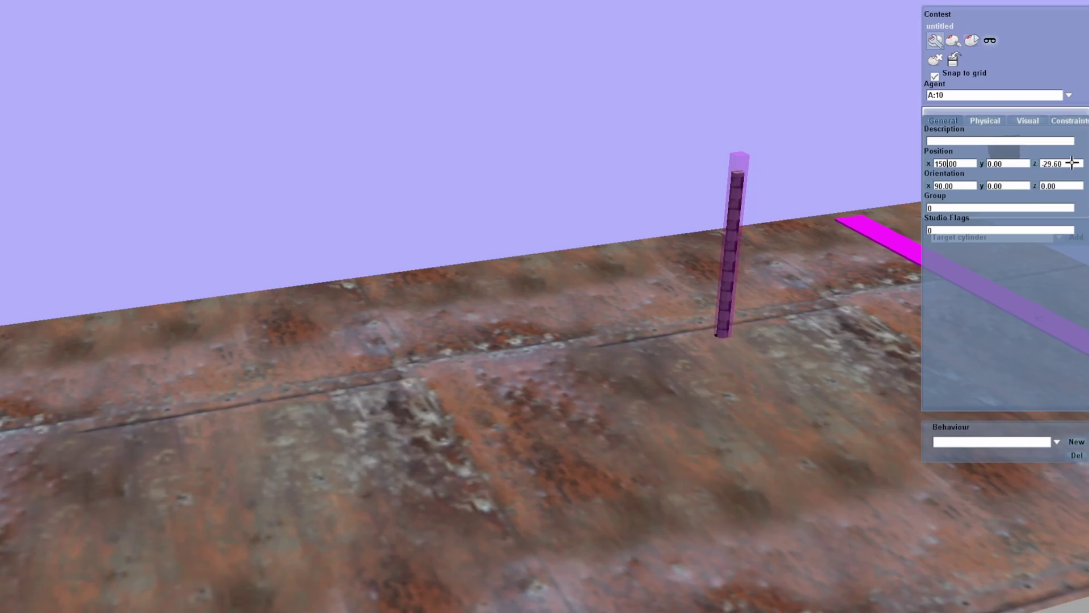
left_click_drag(1070, 164, 1040, 169)
type("0")
key("Return")
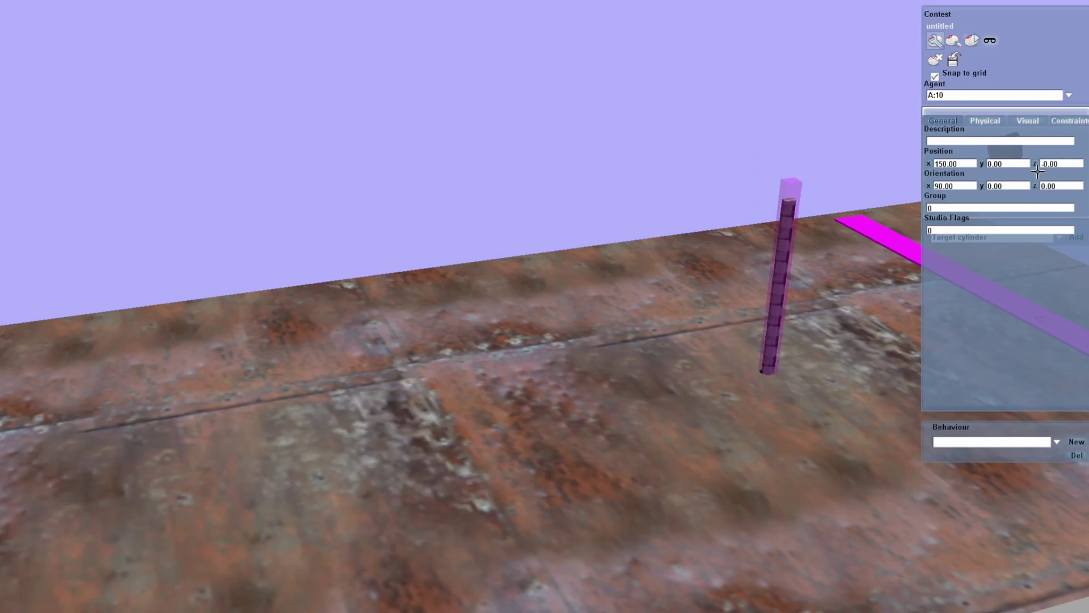
type("-5")
key("Return")
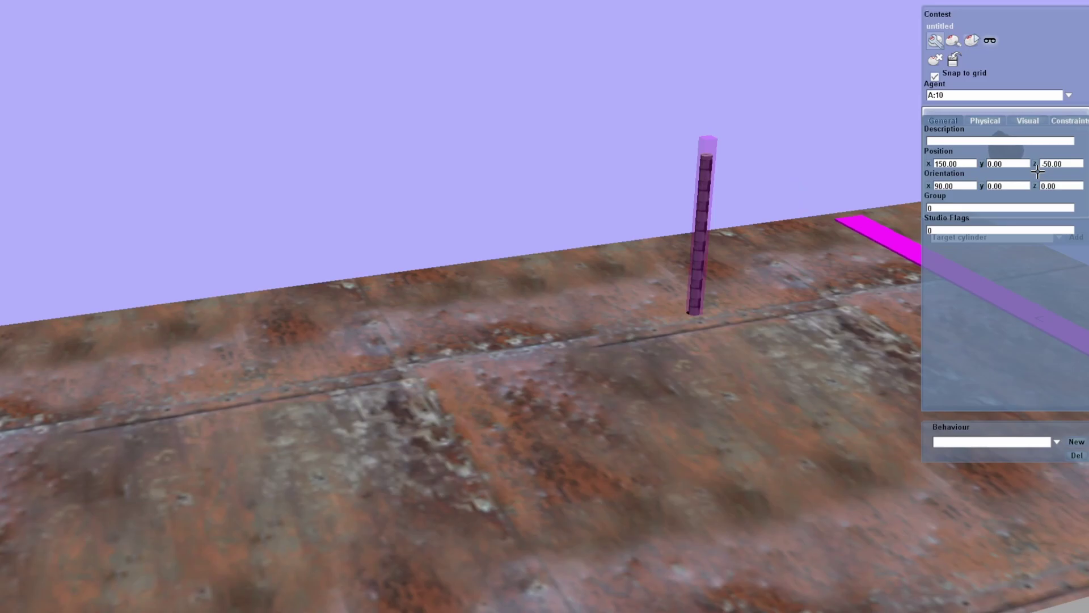